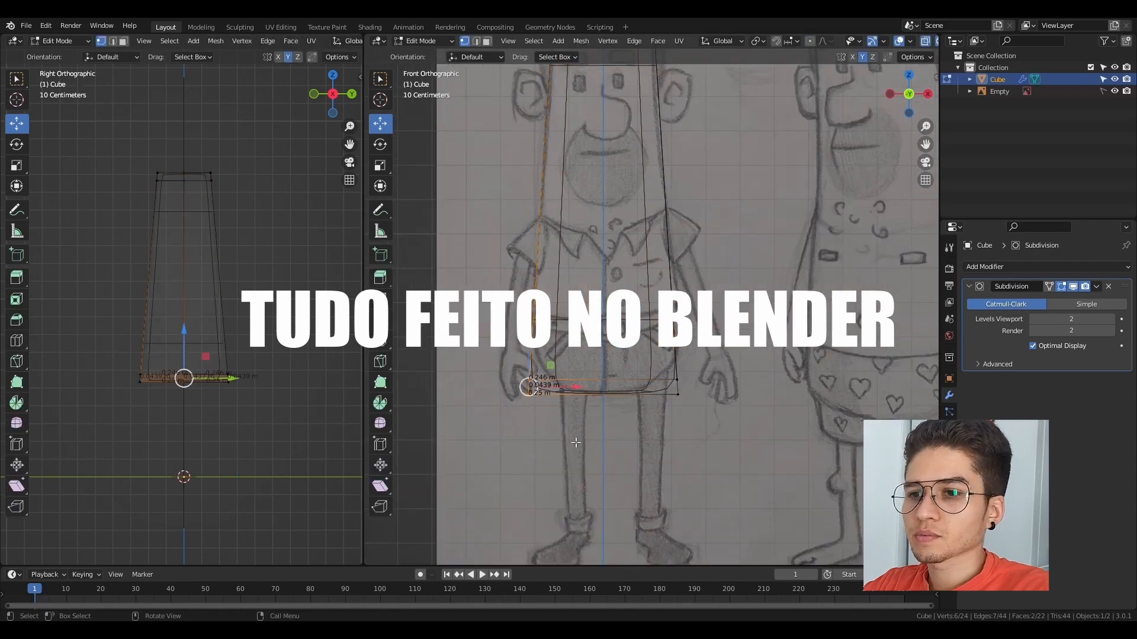
Move the lower side vertices of the torso mesh to follow the hip outline in the front reference sketch
{"action": "key", "text": "g"}
{"action": "left_click", "coordinate": [552, 310]}
{"action": "scroll", "coordinate": [553, 311], "scroll_direction": "down", "scroll_amount": 4}
{"action": "scroll", "coordinate": [181, 308], "scroll_direction": "up", "scroll_amount": 2}
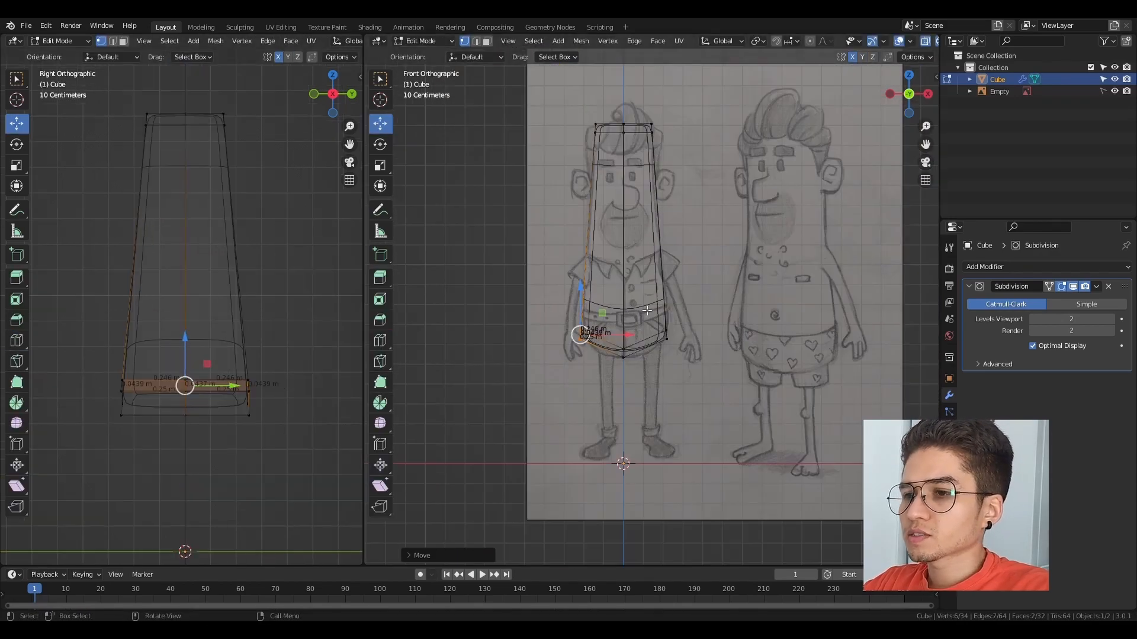
Reposition the vertices along the torso's lower edge to match the curved base of the trousers in the sketch
{"action": "scroll", "coordinate": [622, 320], "scroll_direction": "up", "scroll_amount": 8}
{"action": "middle_click_drag", "start_coordinate": [592, 355], "coordinate": [680, 235], "text": "shift"}
{"action": "scroll", "coordinate": [651, 308], "scroll_direction": "down", "scroll_amount": 2}
{"action": "left_click_drag", "start_coordinate": [622, 346], "coordinate": [660, 373]}
{"action": "key", "text": "ctrl+z"}
{"action": "left_click_drag", "start_coordinate": [640, 288], "coordinate": [641, 293]}
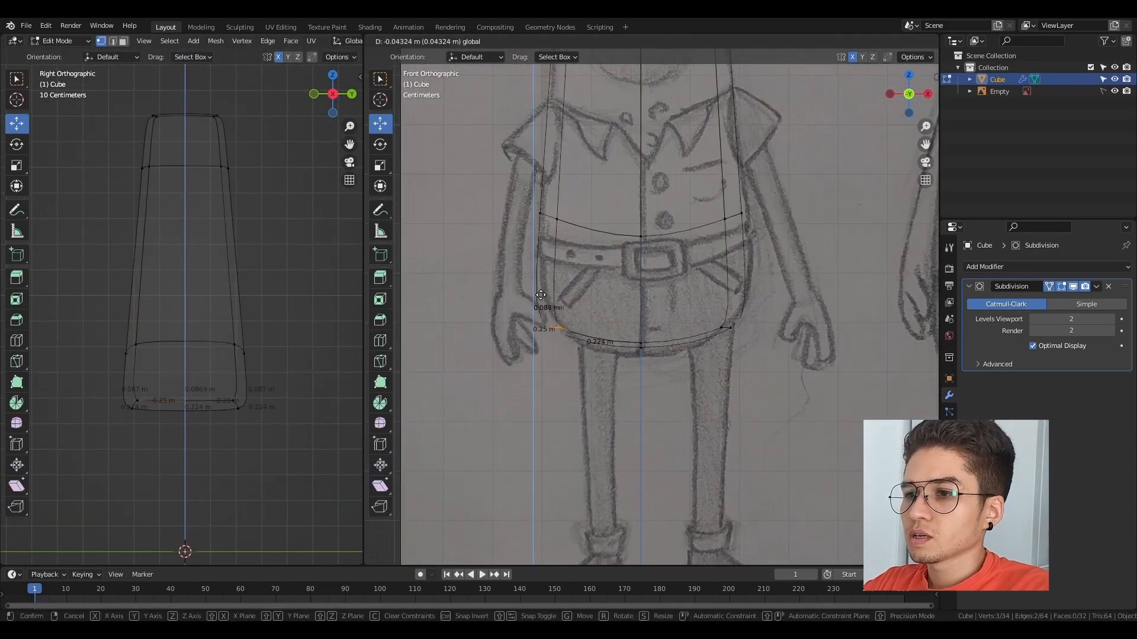
{"action": "left_click_drag", "start_coordinate": [641, 292], "coordinate": [641, 293]}
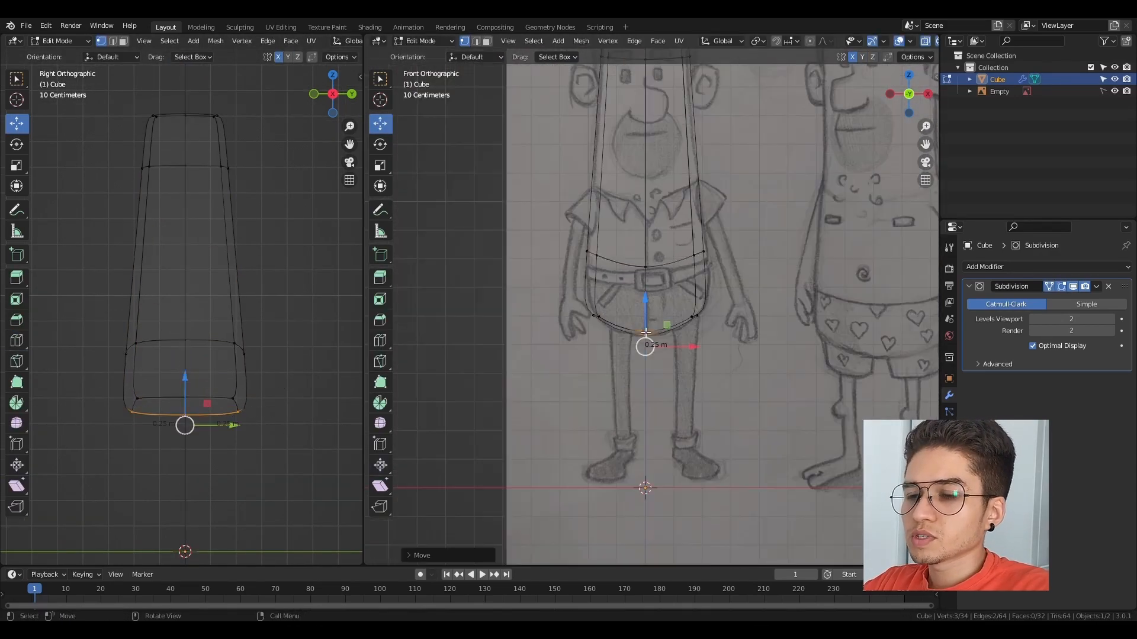
Toggle off X-ray and shift the lower torso edge along the Y axis to round out the hip's depth
{"action": "key", "text": "alt+z"}
{"action": "middle_click_drag", "start_coordinate": [763, 314], "coordinate": [685, 314]}
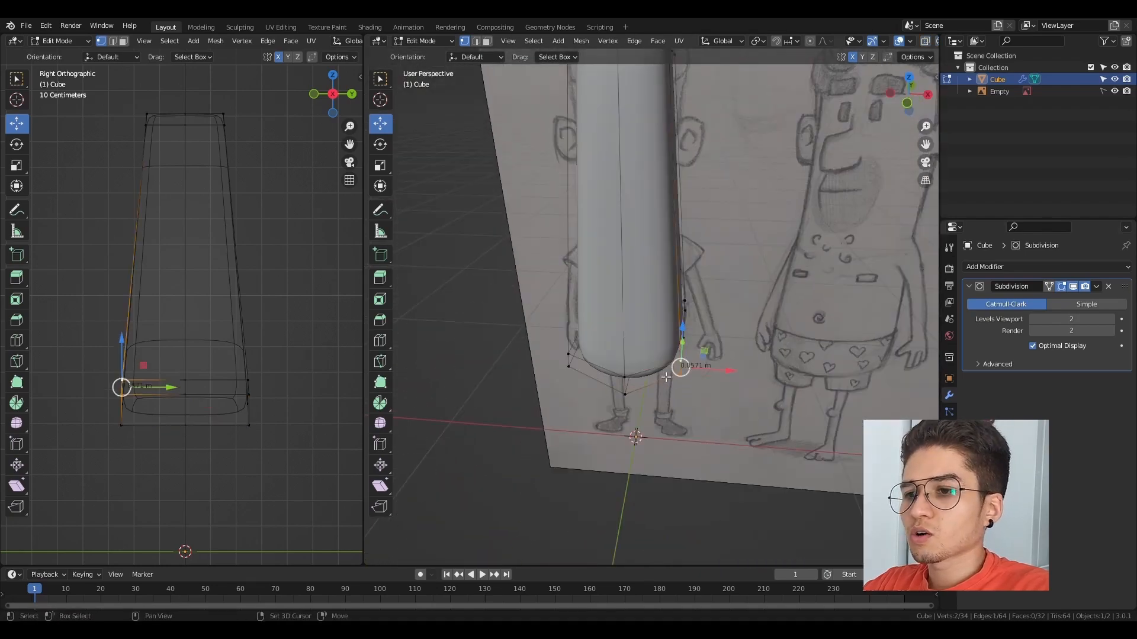
{"action": "middle_click_drag", "start_coordinate": [711, 320], "coordinate": [574, 296]}
{"action": "key", "text": "g"}
{"action": "key", "text": "y"}
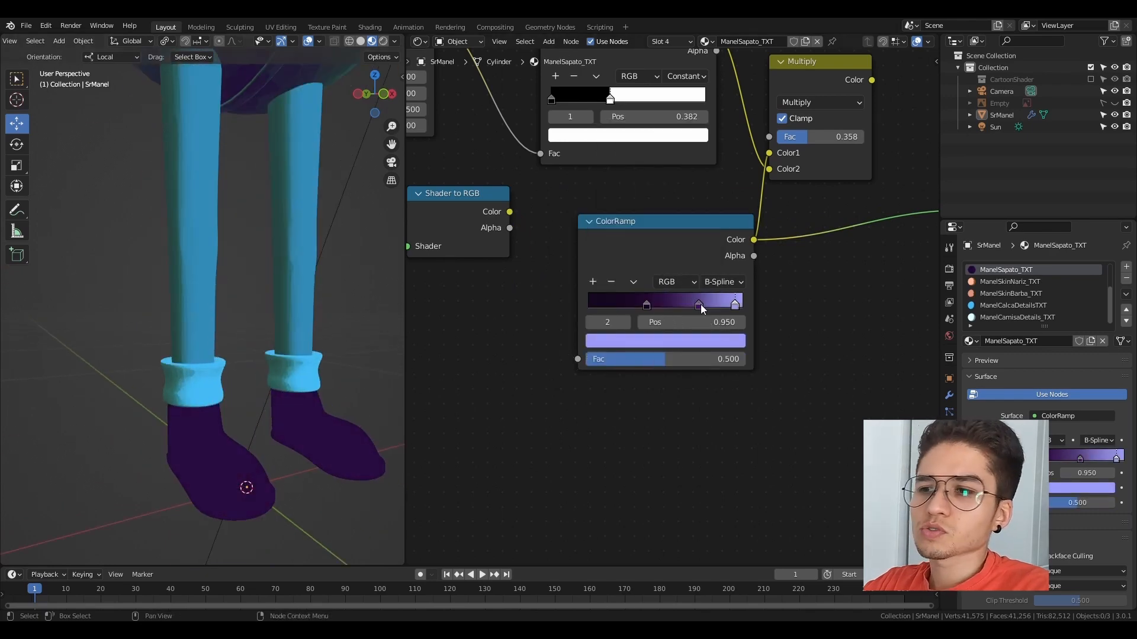
Select SrManel and review its materials, including ManelSkinBarba_TXT, ManelCalcaDetailsTXT and ManelSkinNariz_TXT
{"action": "left_click", "coordinate": [300, 365]}
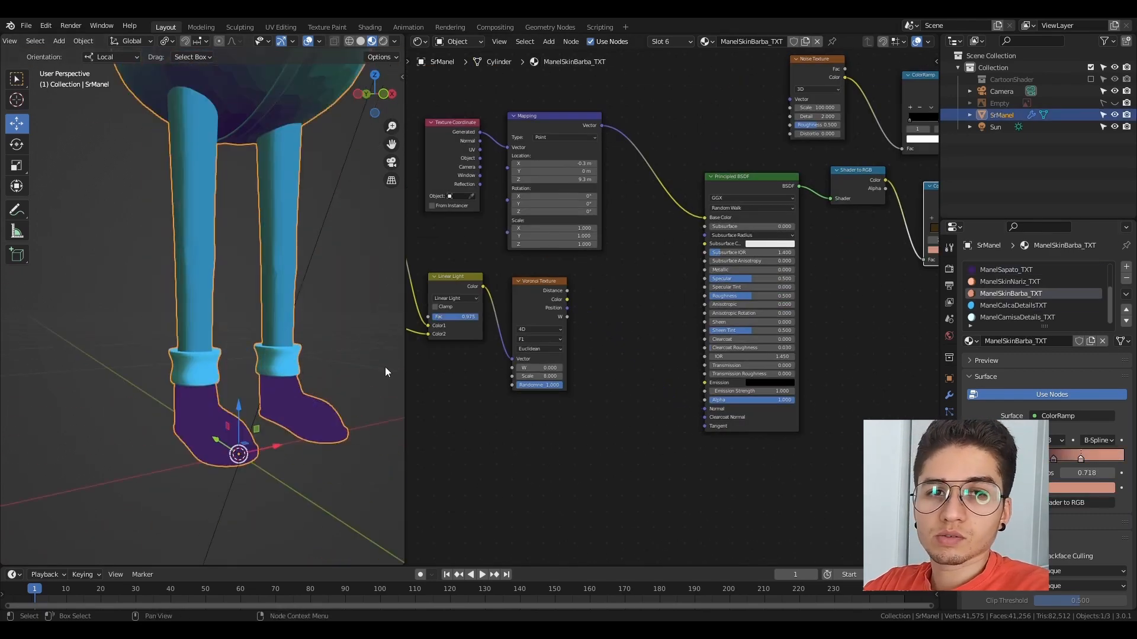
{"action": "left_click", "coordinate": [1017, 318]}
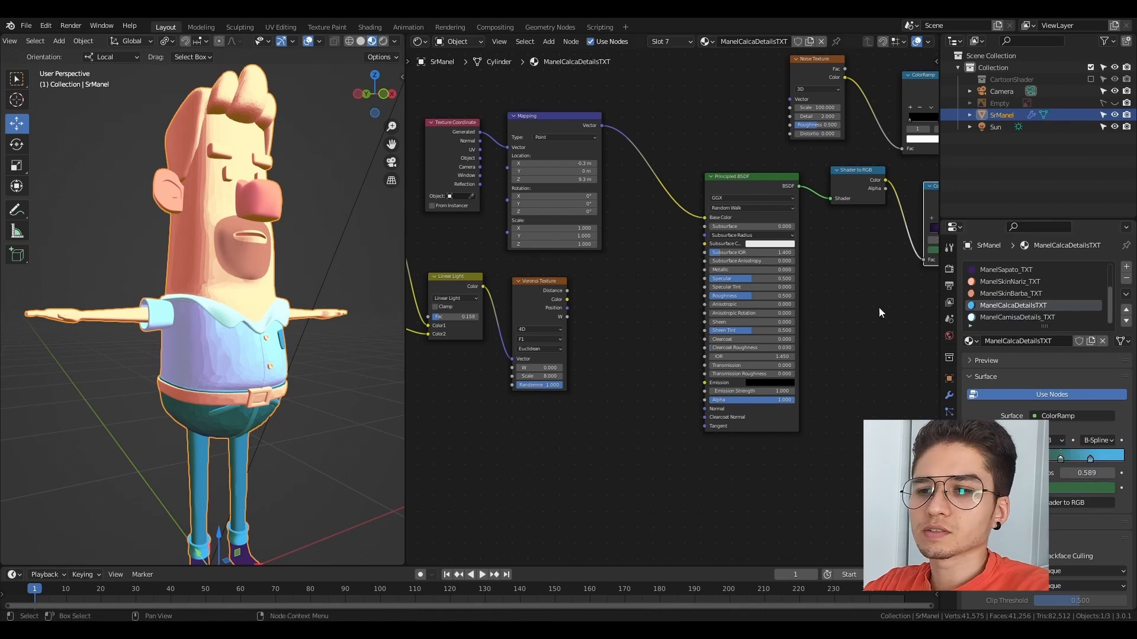
{"action": "left_click", "coordinate": [1021, 282]}
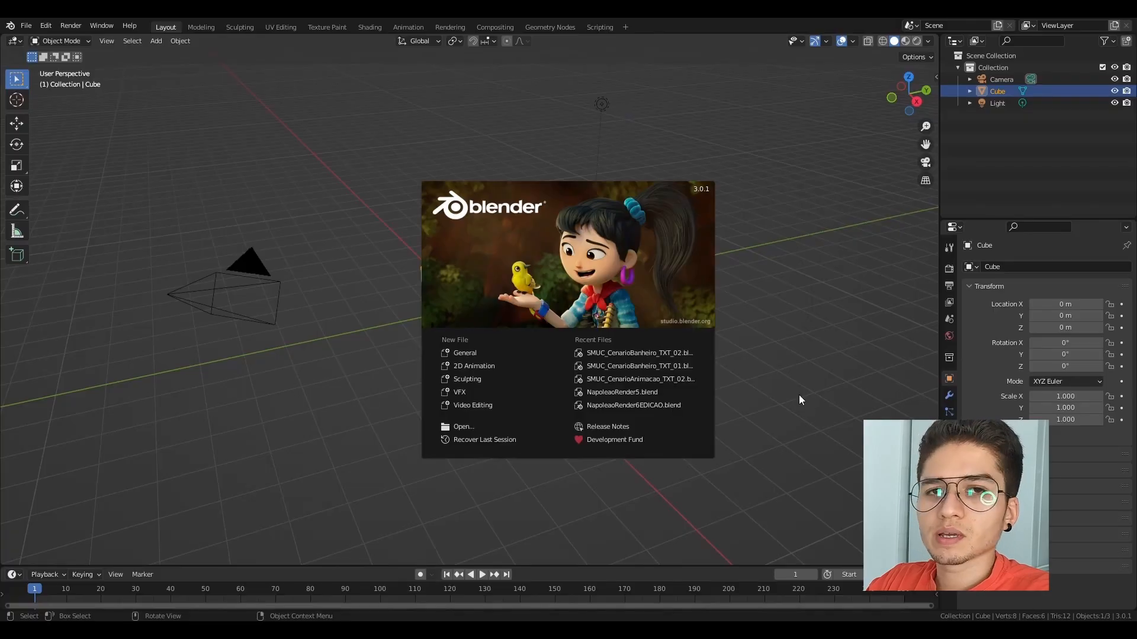
Dismiss the splash screen and delete the default camera, cube and light
{"action": "left_click", "coordinate": [799, 400]}
{"action": "key", "text": "x"}
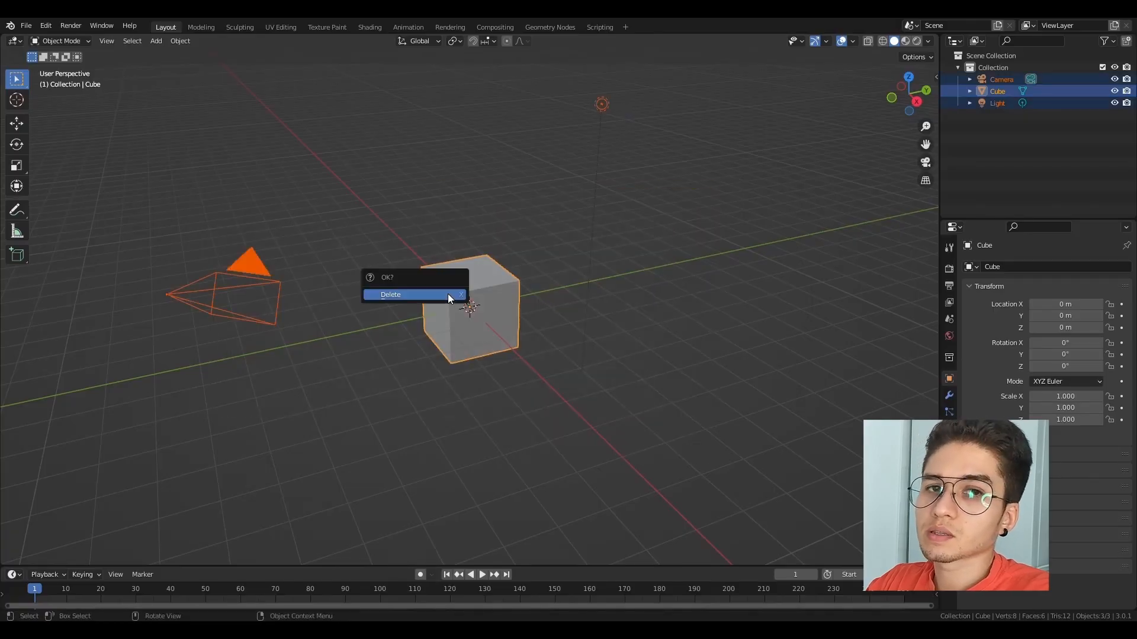
{"action": "left_click", "coordinate": [448, 293]}
{"action": "scroll", "coordinate": [523, 311], "scroll_direction": "down", "scroll_amount": 2}
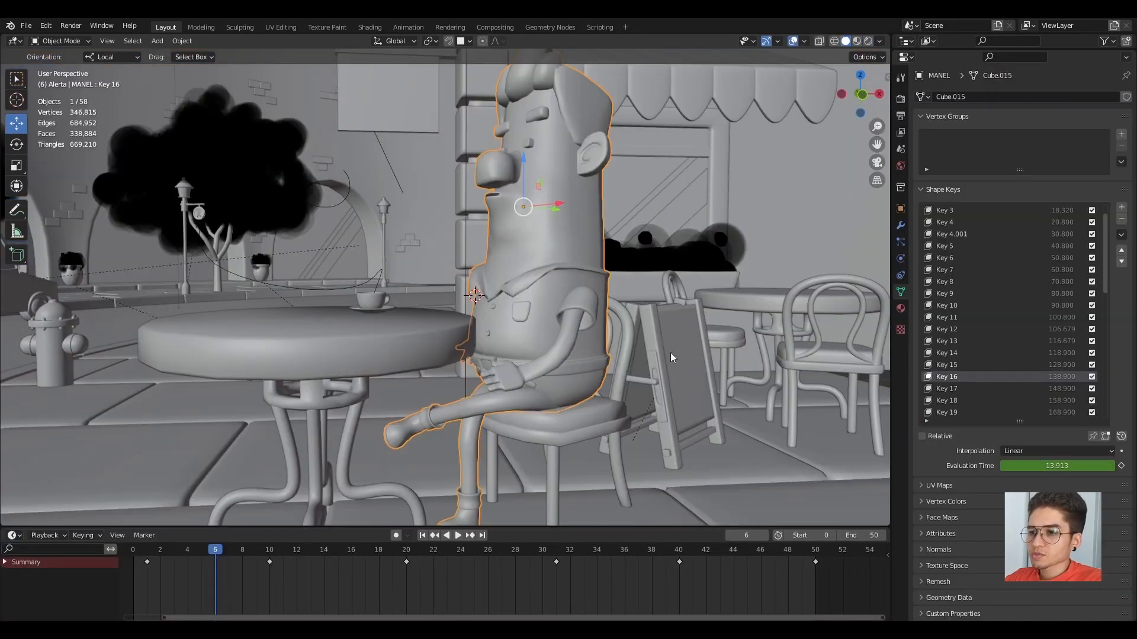
Preview the seated character's animation around frames 6 to 17 and look through its shape key list
{"action": "left_click_drag", "start_coordinate": [251, 553], "coordinate": [351, 550]}
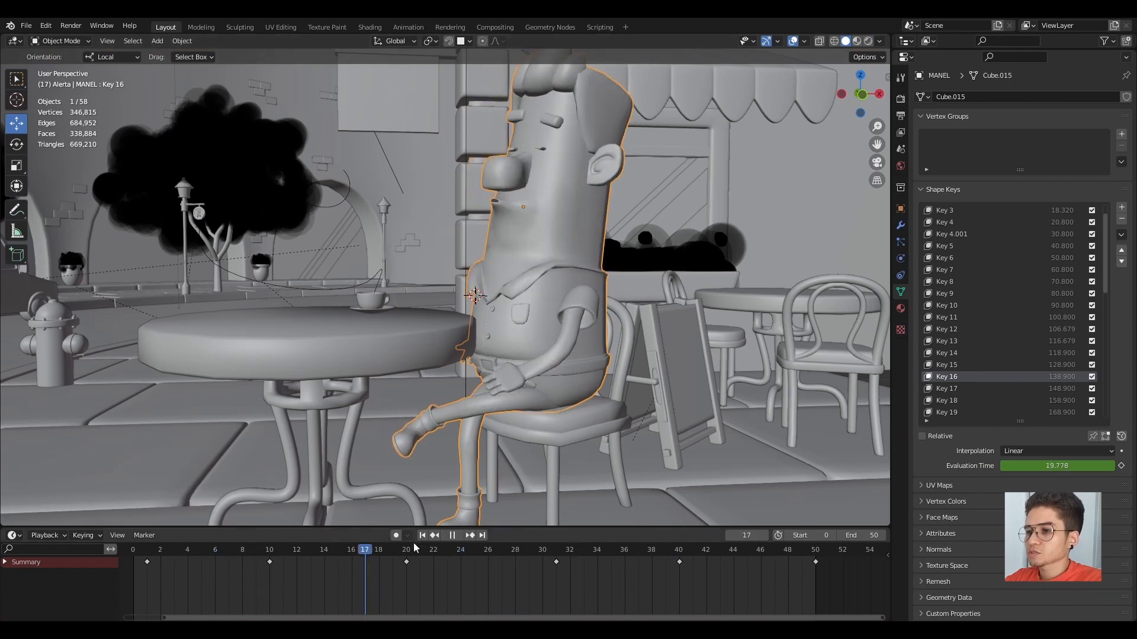
{"action": "scroll", "coordinate": [974, 285], "scroll_direction": "up", "scroll_amount": 2}
{"action": "scroll", "coordinate": [973, 277], "scroll_direction": "down", "scroll_amount": 10}
{"action": "scroll", "coordinate": [961, 283], "scroll_direction": "up", "scroll_amount": 5}
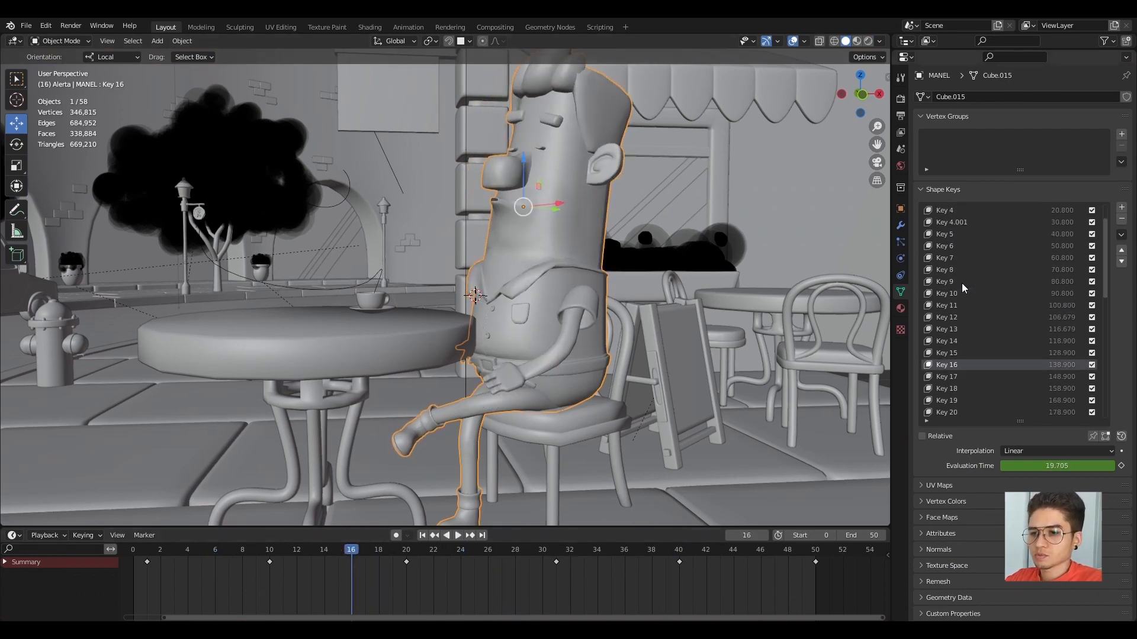
Examine the pose stored in each of the seated character's shape keys in Edit Mode, from PoseSentado to past Key 27
{"action": "key", "text": "Tab"}
{"action": "left_click", "coordinate": [943, 222]}
{"action": "left_click", "coordinate": [944, 234]}
{"action": "left_click", "coordinate": [947, 258]}
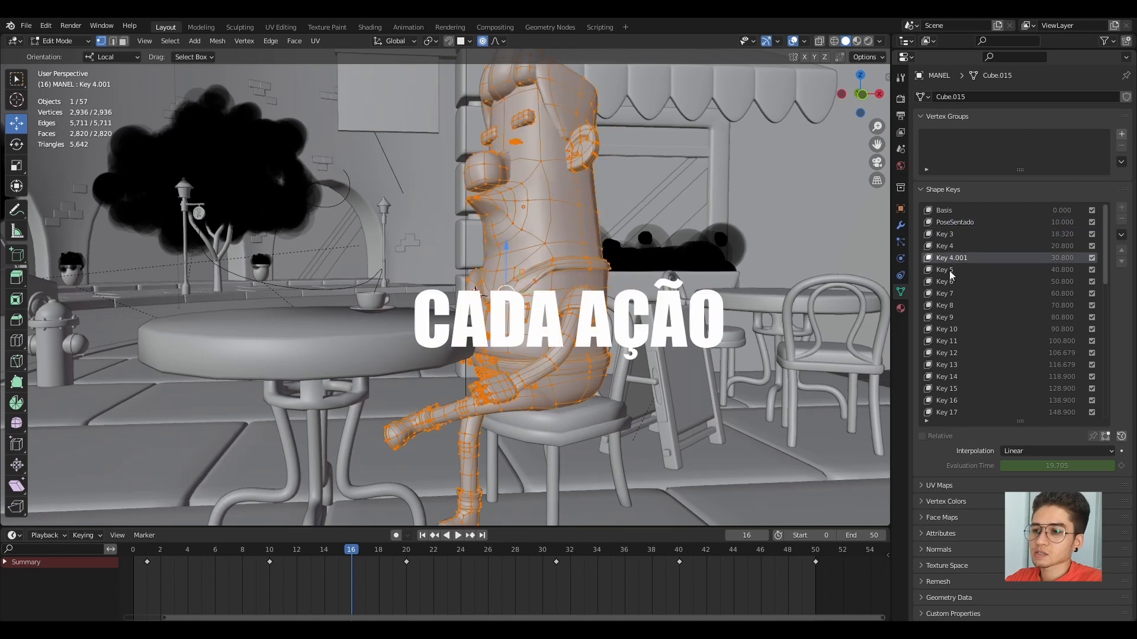
{"action": "left_click", "coordinate": [949, 270]}
{"action": "left_click", "coordinate": [962, 294]}
{"action": "scroll", "coordinate": [972, 311], "scroll_direction": "down", "scroll_amount": 3}
{"action": "left_click", "coordinate": [972, 308]}
{"action": "left_click", "coordinate": [966, 341]}
{"action": "scroll", "coordinate": [967, 342], "scroll_direction": "down", "scroll_amount": 2}
{"action": "left_click", "coordinate": [966, 350]}
{"action": "left_click", "coordinate": [968, 375]}
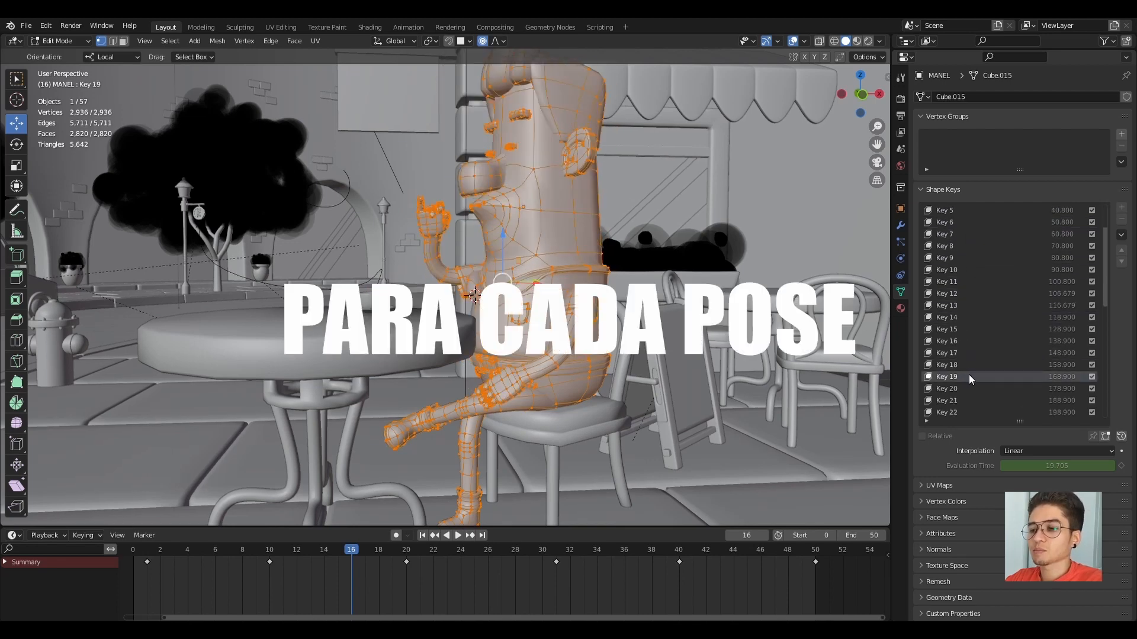
{"action": "scroll", "coordinate": [968, 374], "scroll_direction": "down", "scroll_amount": 4}
{"action": "left_click", "coordinate": [964, 386]}
{"action": "left_click", "coordinate": [961, 316]}
{"action": "left_click", "coordinate": [968, 352]}
{"action": "scroll", "coordinate": [970, 363], "scroll_direction": "down", "scroll_amount": 4}
{"action": "left_click", "coordinate": [967, 378]}
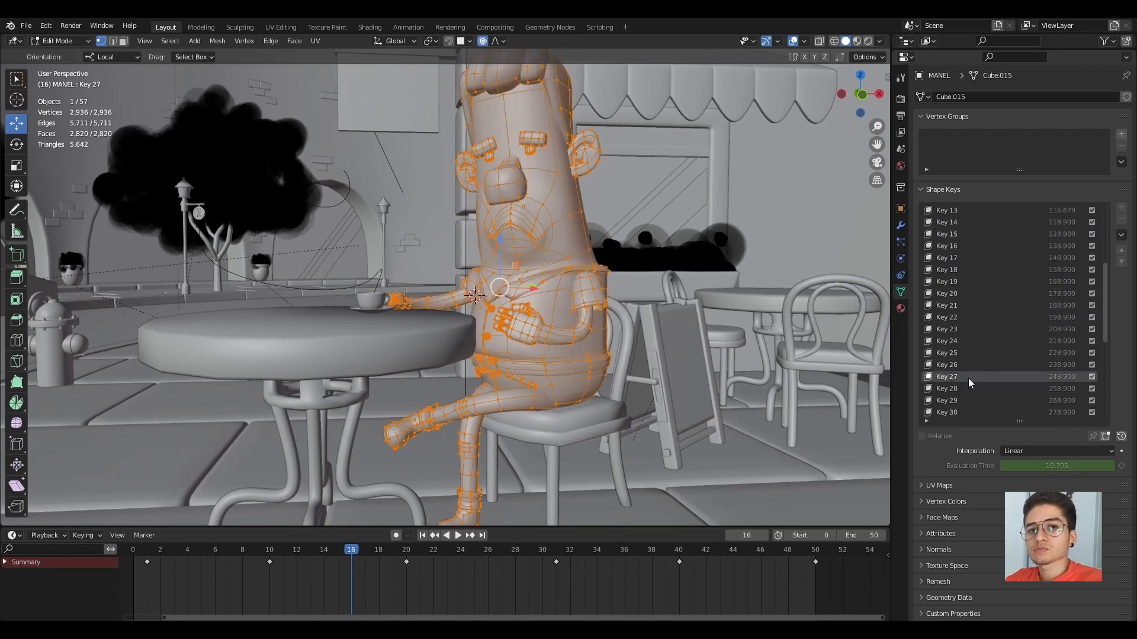
{"action": "scroll", "coordinate": [968, 378], "scroll_direction": "down", "scroll_amount": 4}
{"action": "left_click", "coordinate": [965, 387]}
{"action": "left_click", "coordinate": [992, 412]}
{"action": "key", "text": "Tab"}
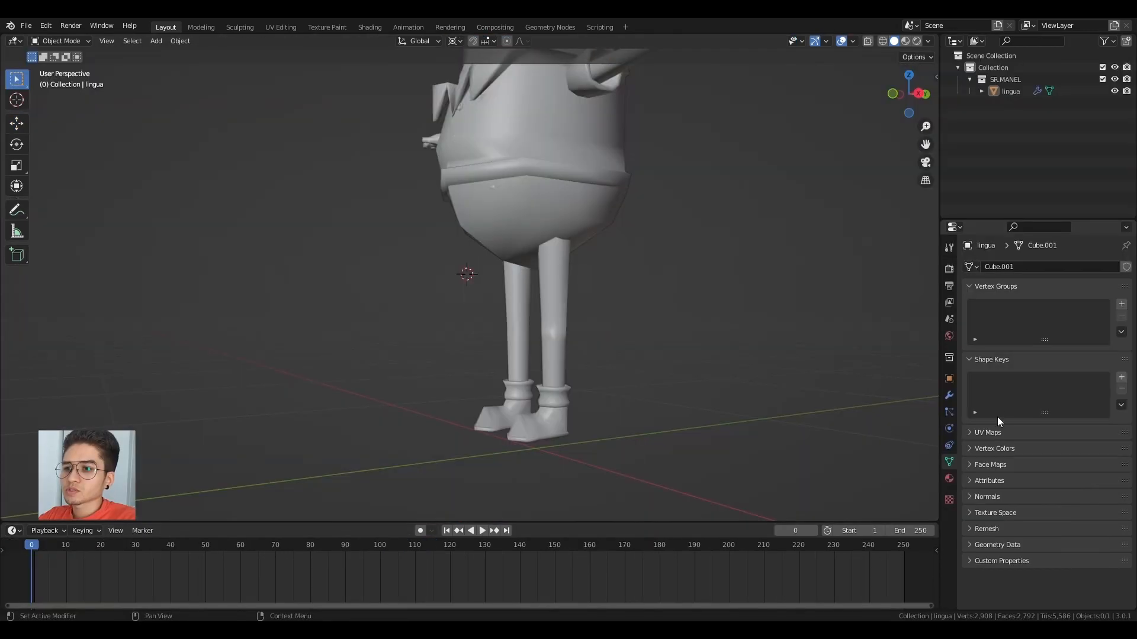
Add the Basis and Key 1 shape keys to the lingua mesh and rotate one leg forward by roughly 50° in Key 1
{"action": "left_click", "coordinate": [1123, 378]}
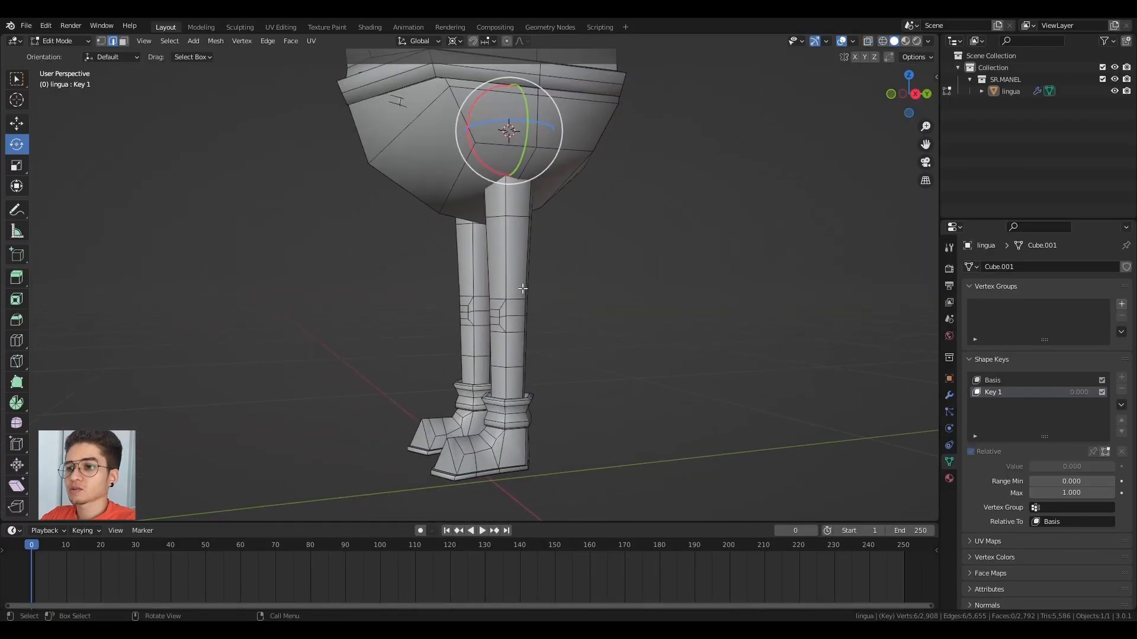
{"action": "left_click_drag", "start_coordinate": [474, 138], "coordinate": [512, 128]}
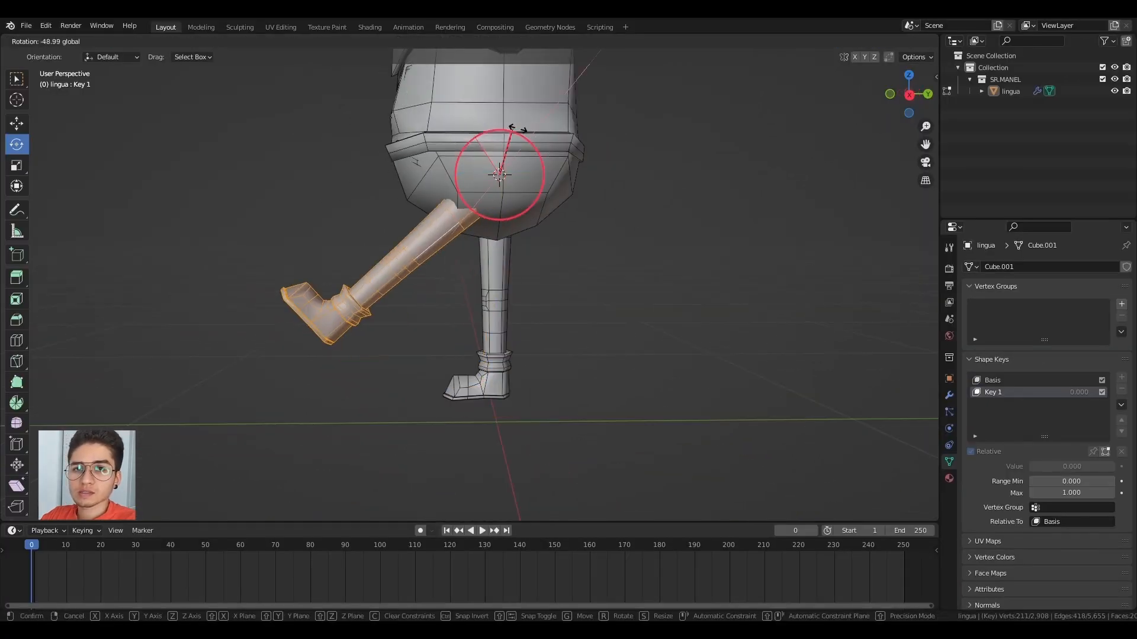
{"action": "left_click", "coordinate": [516, 128]}
{"action": "key", "text": "Tab"}
Set Key 1's value to 1.000 and create Key 2 as a new shape from the mix
{"action": "left_click_drag", "start_coordinate": [1065, 468], "coordinate": [1113, 467]}
{"action": "left_click", "coordinate": [1121, 404]}
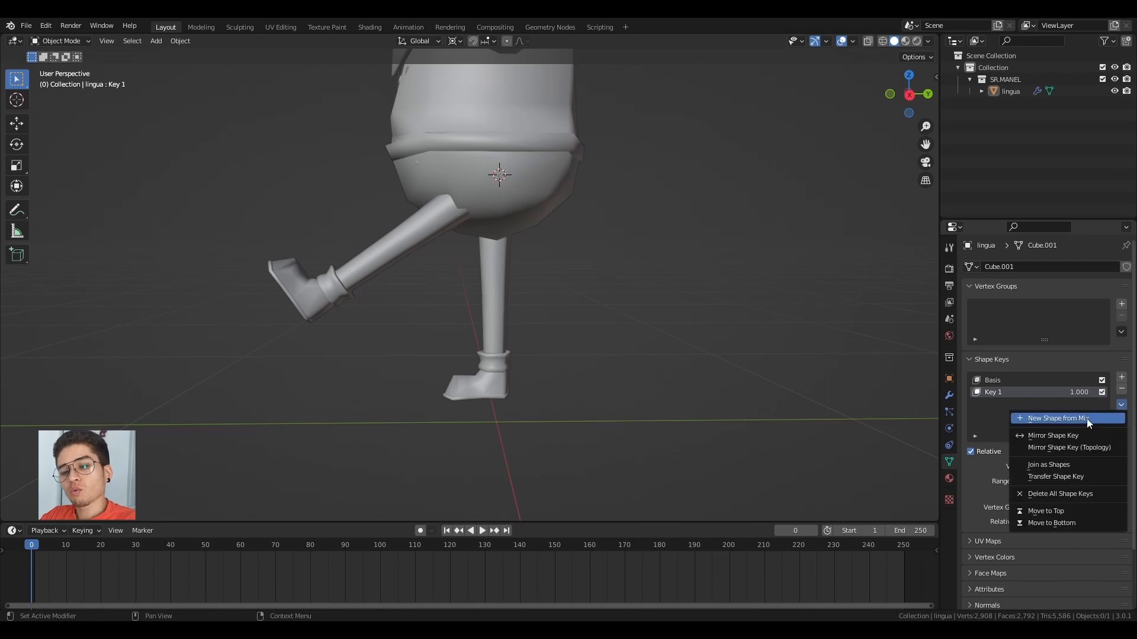
{"action": "left_click", "coordinate": [1058, 418]}
Select the raised leg's lower part in Key 2 and rotate it about the knee to bend the leg
{"action": "key", "text": "Tab"}
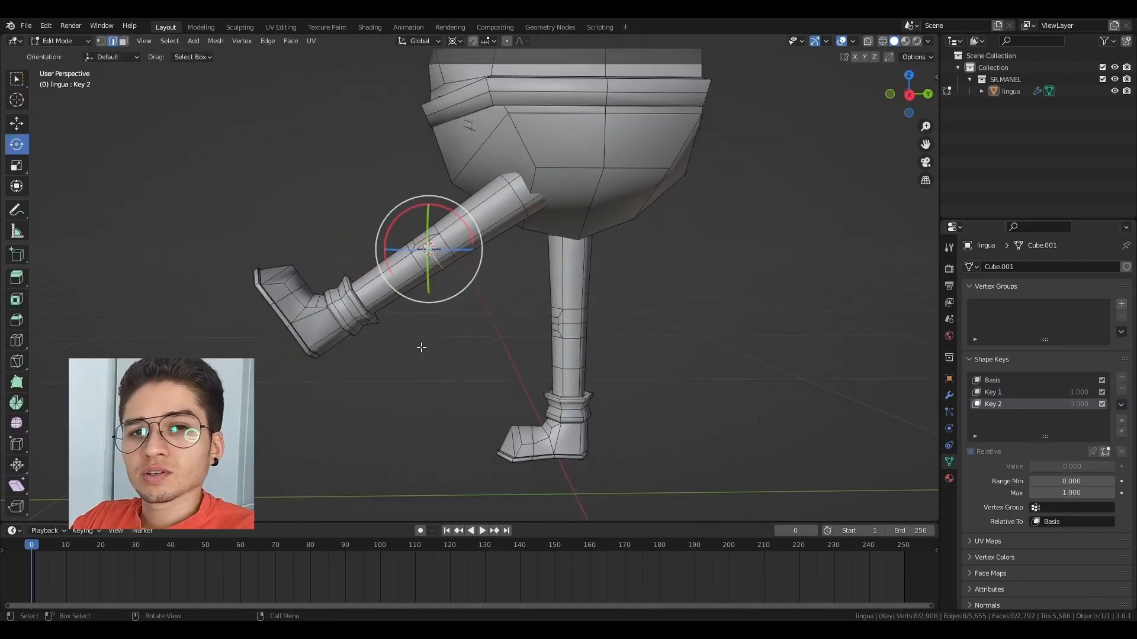
{"action": "key", "text": "alt+z"}
{"action": "left_click_drag", "start_coordinate": [239, 228], "coordinate": [421, 363]}
{"action": "mouse_move", "coordinate": [466, 236]}
{"action": "left_mouse_down"}
{"action": "mouse_move", "coordinate": [437, 229]}
{"action": "mouse_move", "coordinate": [465, 227]}
{"action": "left_mouse_up"}
{"action": "key", "text": "Tab"}
Set the leg shape key's value to 0.000, and raise Key 1's value at frame 1 to test relative blending
{"action": "scroll", "coordinate": [464, 294], "scroll_direction": "down", "scroll_amount": 2}
{"action": "middle_click_drag", "start_coordinate": [464, 294], "coordinate": [482, 294]}
{"action": "key", "text": "shift+z"}
{"action": "mouse_move", "coordinate": [1066, 466]}
{"action": "left_mouse_down"}
{"action": "mouse_move", "coordinate": [1113, 466]}
{"action": "mouse_move", "coordinate": [1030, 467]}
{"action": "left_mouse_up"}
{"action": "left_click", "coordinate": [1036, 392]}
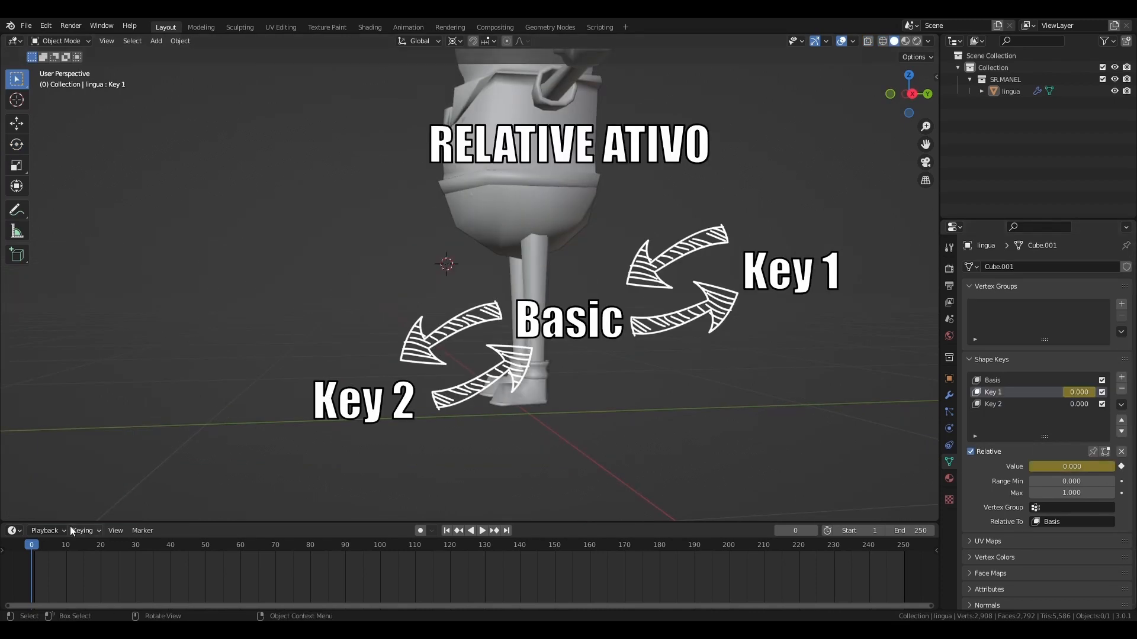
{"action": "middle_click_drag", "start_coordinate": [42, 546], "coordinate": [38, 546]}
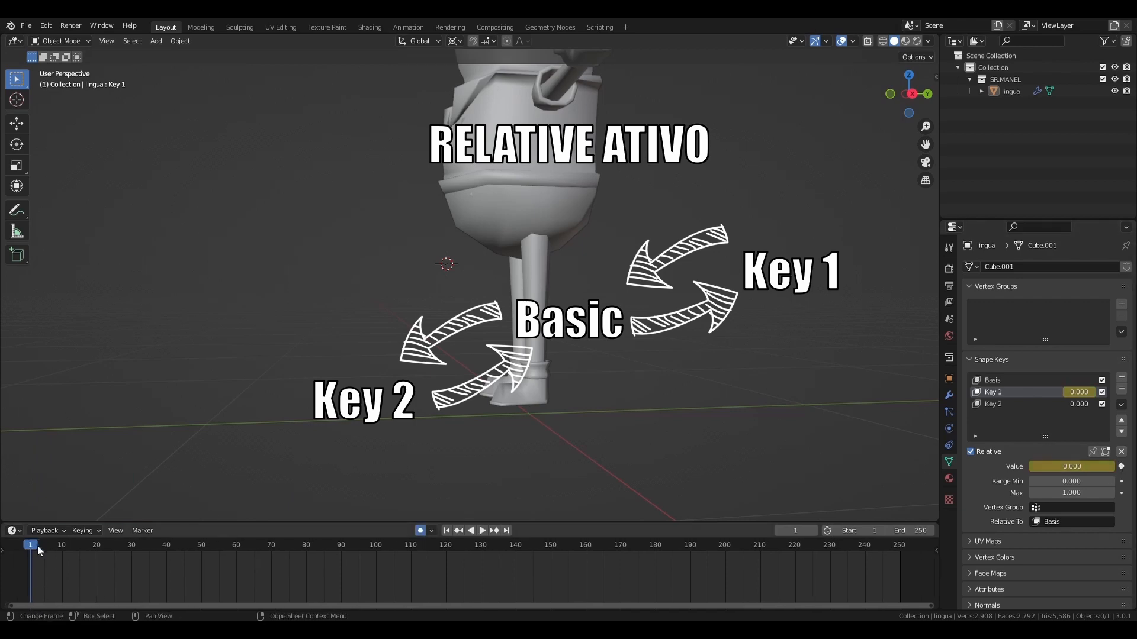
{"action": "left_click_drag", "start_coordinate": [1062, 466], "coordinate": [1113, 467]}
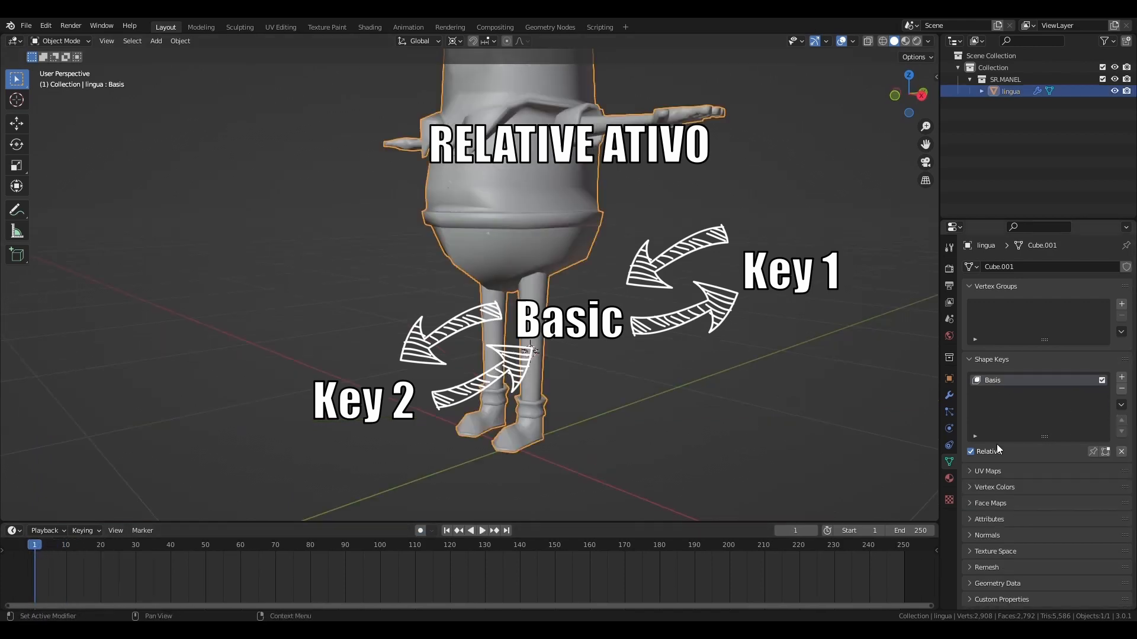
Turn off Relative for the shape keys, add the Key 1 leg pose and set Evaluation Time to 10
{"action": "left_click", "coordinate": [983, 451]}
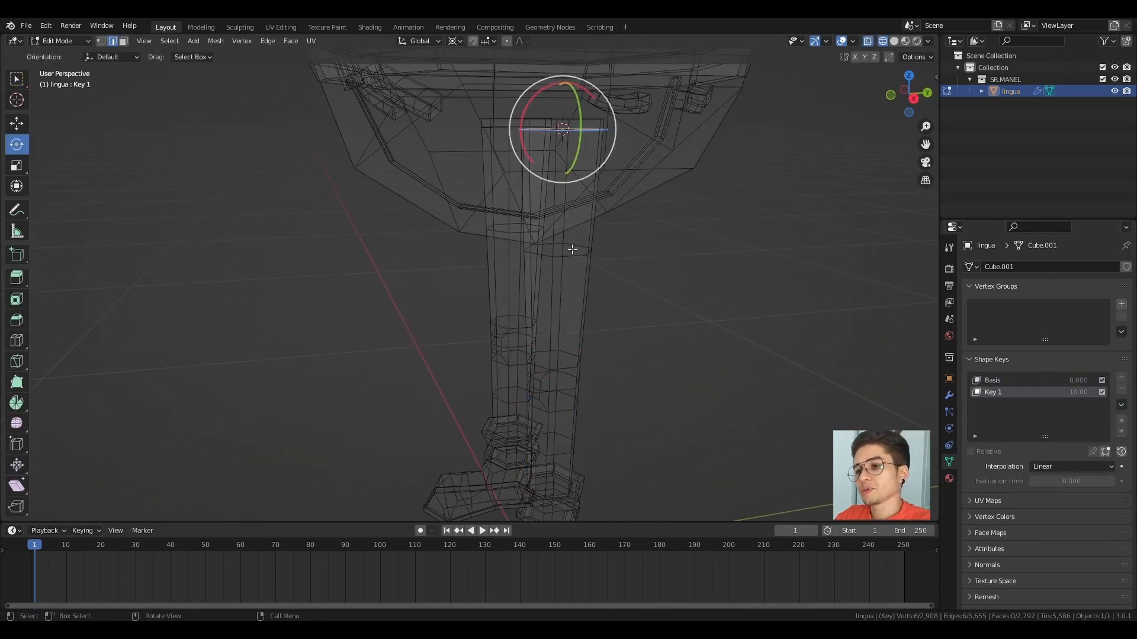
{"action": "key", "text": "alt+z"}
{"action": "middle_click_drag", "start_coordinate": [574, 249], "coordinate": [574, 273]}
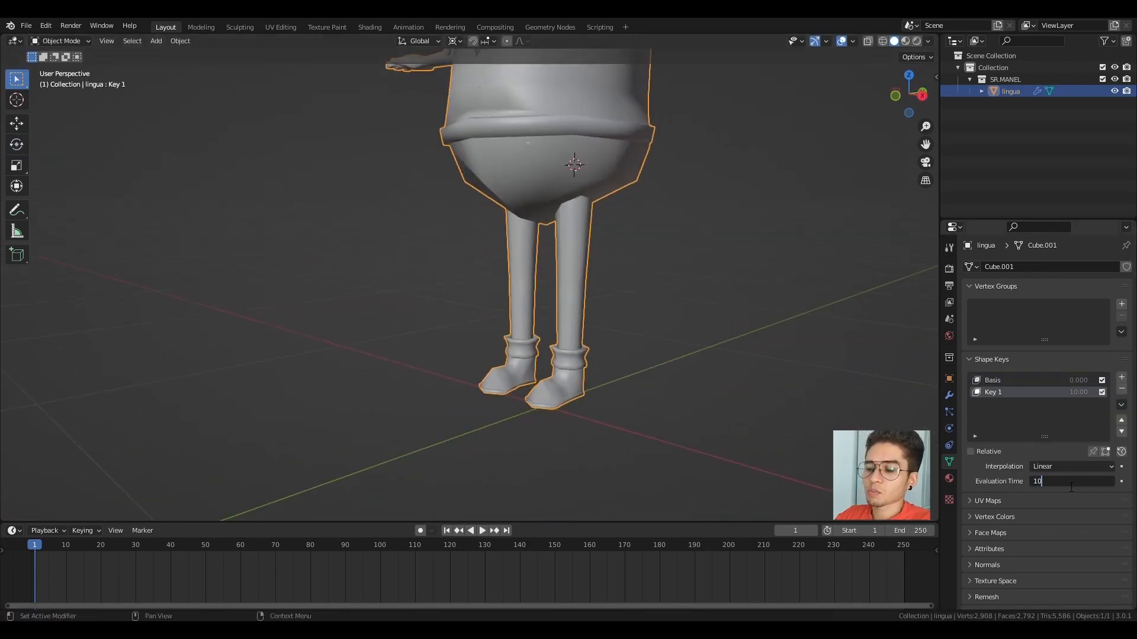
{"action": "key", "text": "Return"}
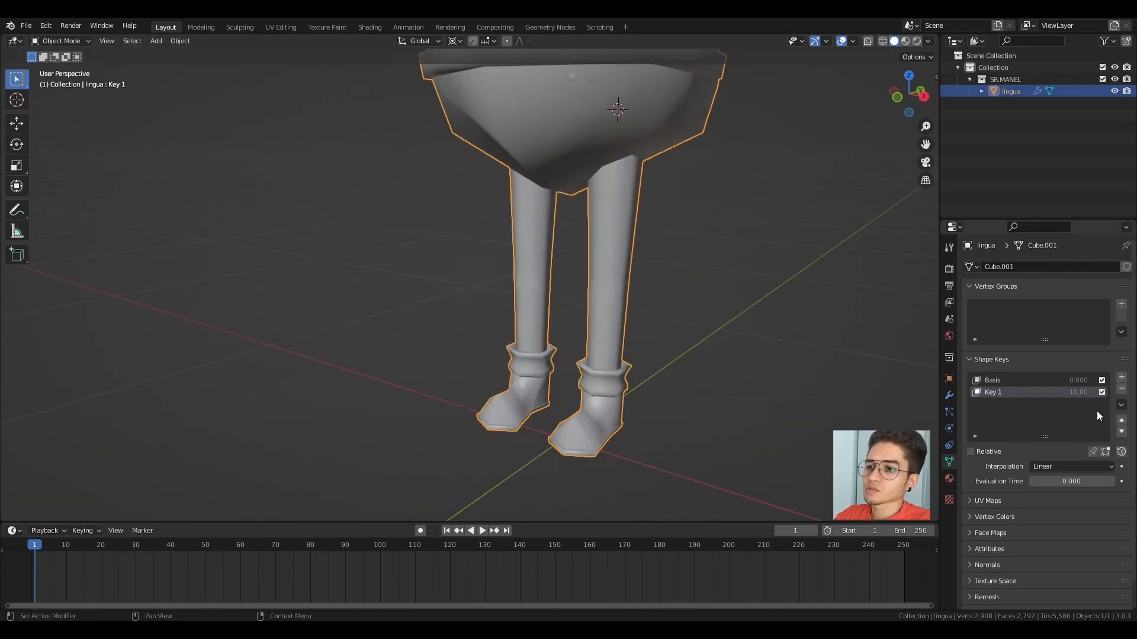
Raise Evaluation Time to reach the Key 1 pose and create Key 2 as a new shape from the mix
{"action": "left_click_drag", "start_coordinate": [1101, 482], "coordinate": [1126, 484]}
{"action": "left_click", "coordinate": [1121, 404]}
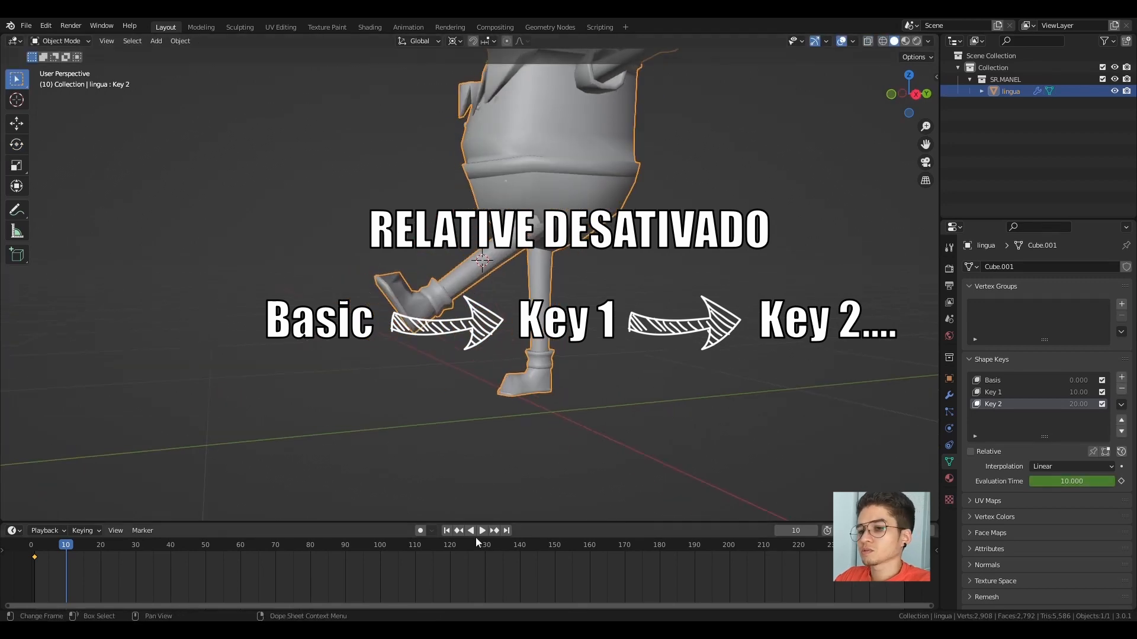
Keyframe Evaluation Time at 20.000 on frame 10 and at 0.000 on frame 1, and scrub through the leg motion
{"action": "left_click_drag", "start_coordinate": [1066, 481], "coordinate": [1057, 482]}
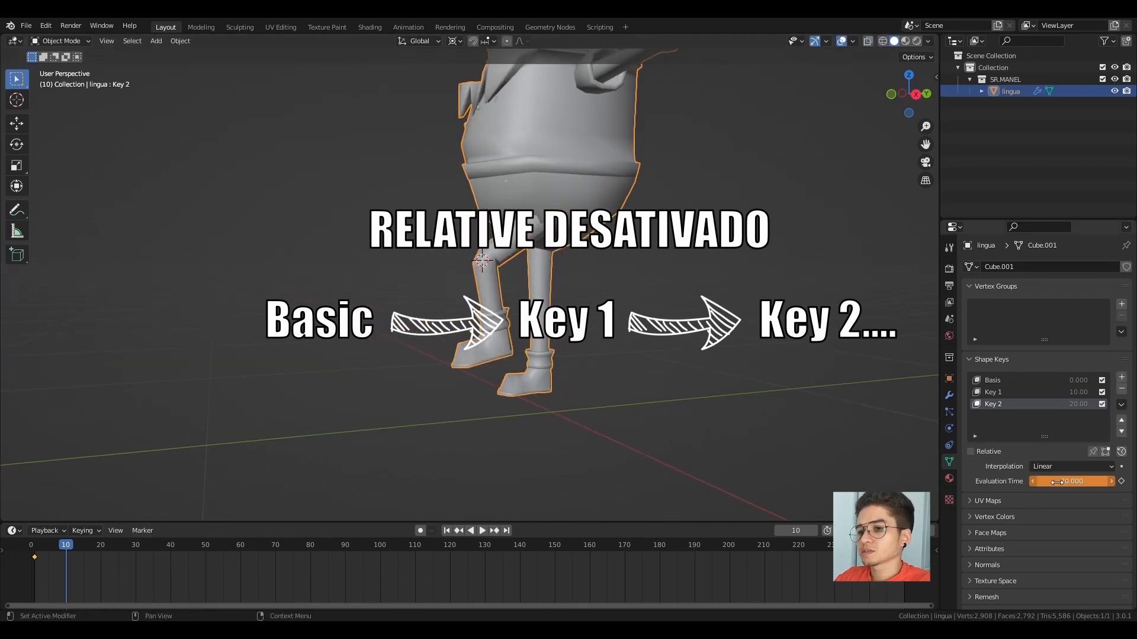
{"action": "left_click", "coordinate": [1121, 481]}
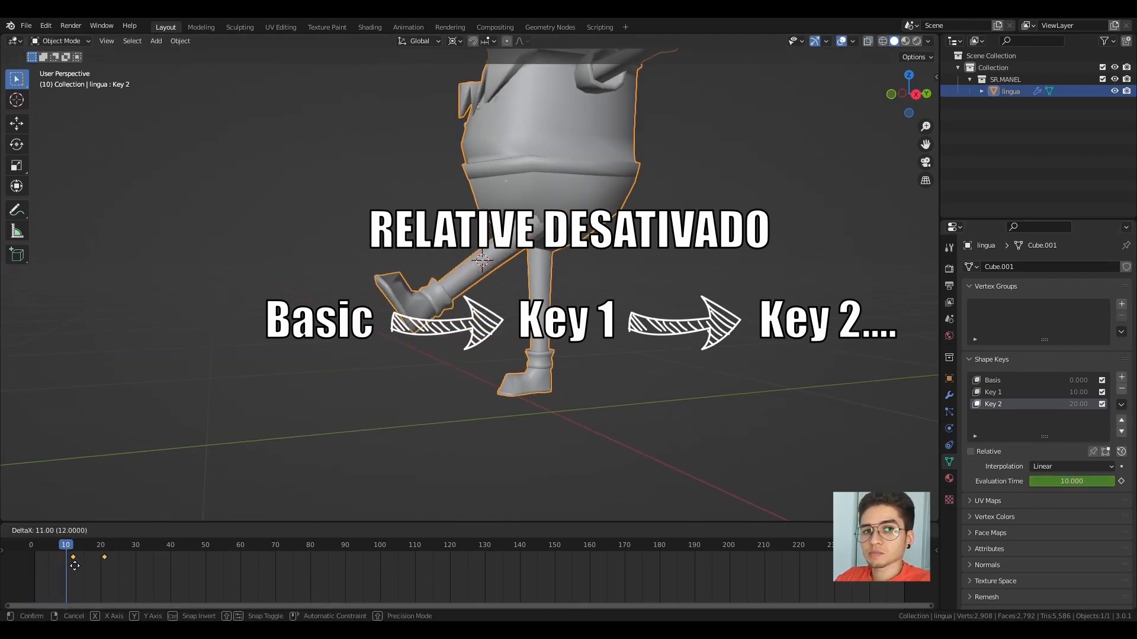
{"action": "left_click_drag", "start_coordinate": [1063, 479], "coordinate": [1030, 481]}
{"action": "left_click", "coordinate": [34, 546]}
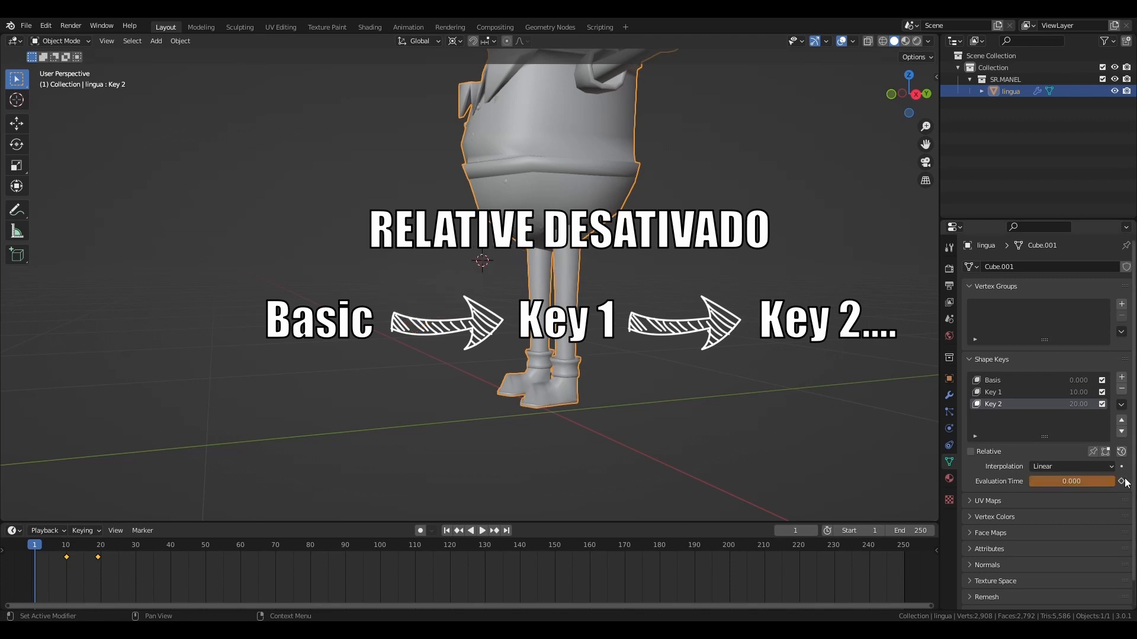
{"action": "left_click", "coordinate": [1121, 481]}
{"action": "left_click_drag", "start_coordinate": [37, 546], "coordinate": [133, 557]}
{"action": "middle_click_drag", "start_coordinate": [569, 289], "coordinate": [657, 290]}
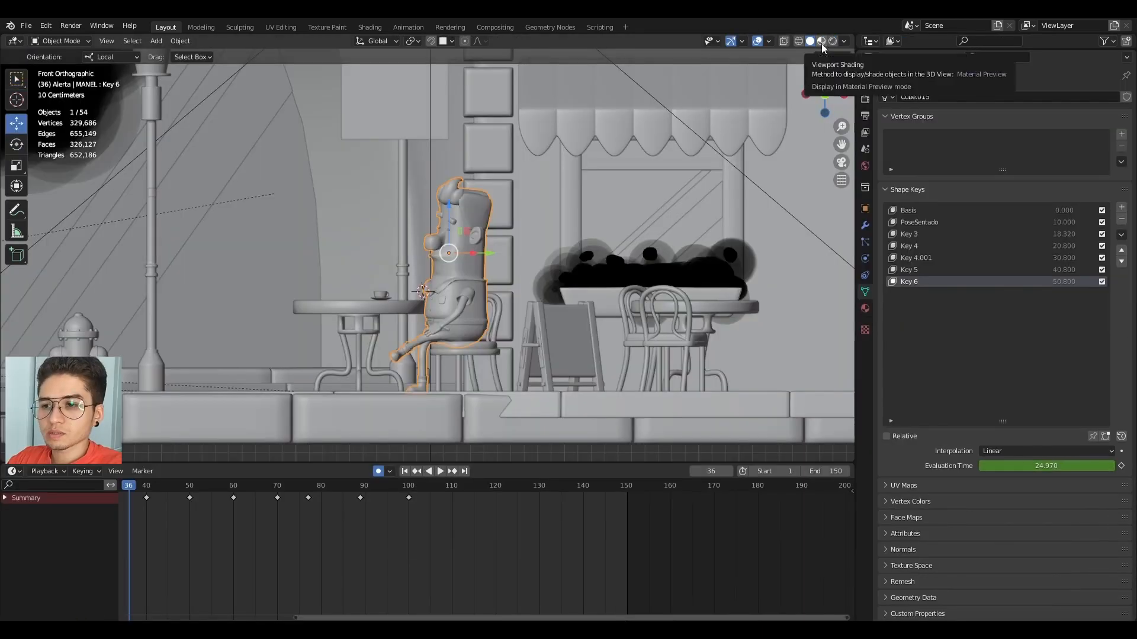
View the seated character up close in the café scene with Rendered and Material Preview shading
{"action": "left_click", "coordinate": [832, 41]}
{"action": "scroll", "coordinate": [542, 284], "scroll_direction": "up", "scroll_amount": 4}
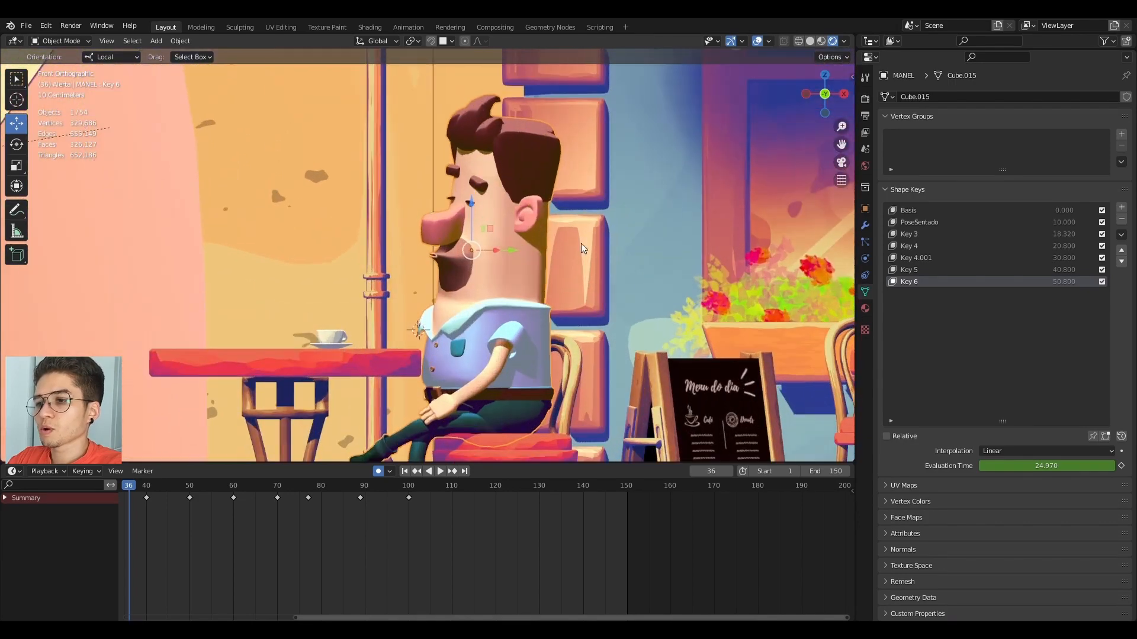
{"action": "left_click", "coordinate": [820, 41]}
{"action": "scroll", "coordinate": [545, 355], "scroll_direction": "up", "scroll_amount": 3}
{"action": "mouse_move", "coordinate": [545, 362]}
{"action": "middle_mouse_down", "text": "shift"}
{"action": "mouse_move", "coordinate": [531, 299]}
{"action": "mouse_move", "coordinate": [527, 328]}
{"action": "middle_mouse_up", "text": "shift"}
Scrub the animation to around frame 80 and inspect the character's leaning head pose in Solid shading
{"action": "left_click_drag", "start_coordinate": [124, 487], "coordinate": [318, 487]}
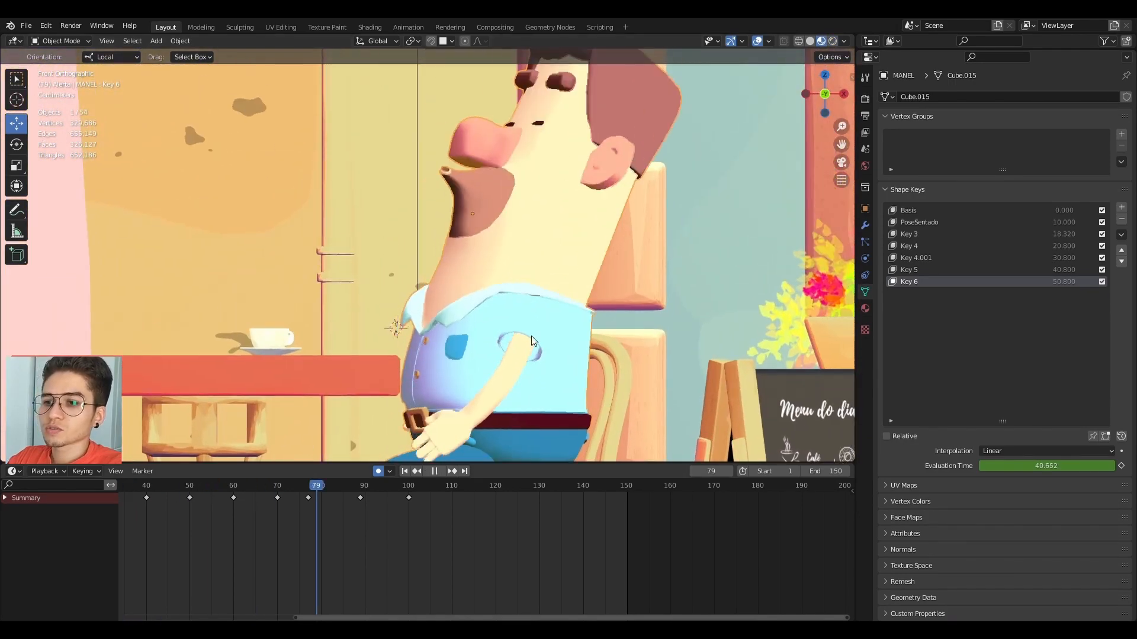
{"action": "key", "text": "space"}
{"action": "key", "text": "z"}
{"action": "scroll", "coordinate": [520, 263], "scroll_direction": "up", "scroll_amount": 2}
{"action": "middle_click_drag", "start_coordinate": [520, 262], "coordinate": [479, 397], "text": "shift"}
{"action": "left_click_drag", "start_coordinate": [526, 462], "coordinate": [527, 487]}
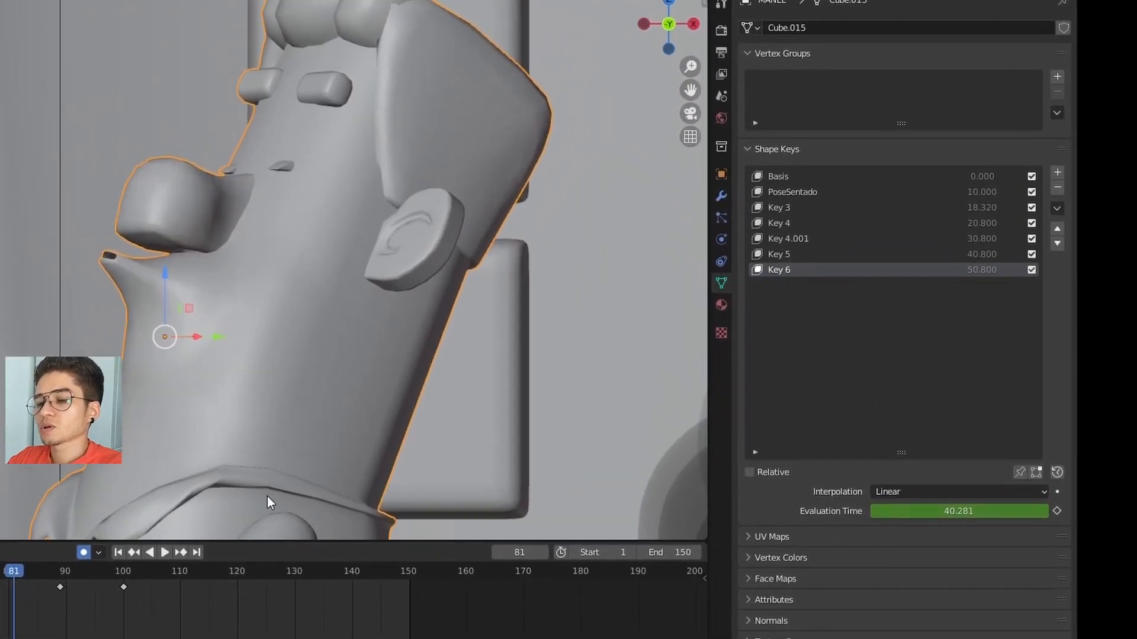
{"action": "scroll", "coordinate": [267, 496], "scroll_direction": "down", "scroll_amount": 3}
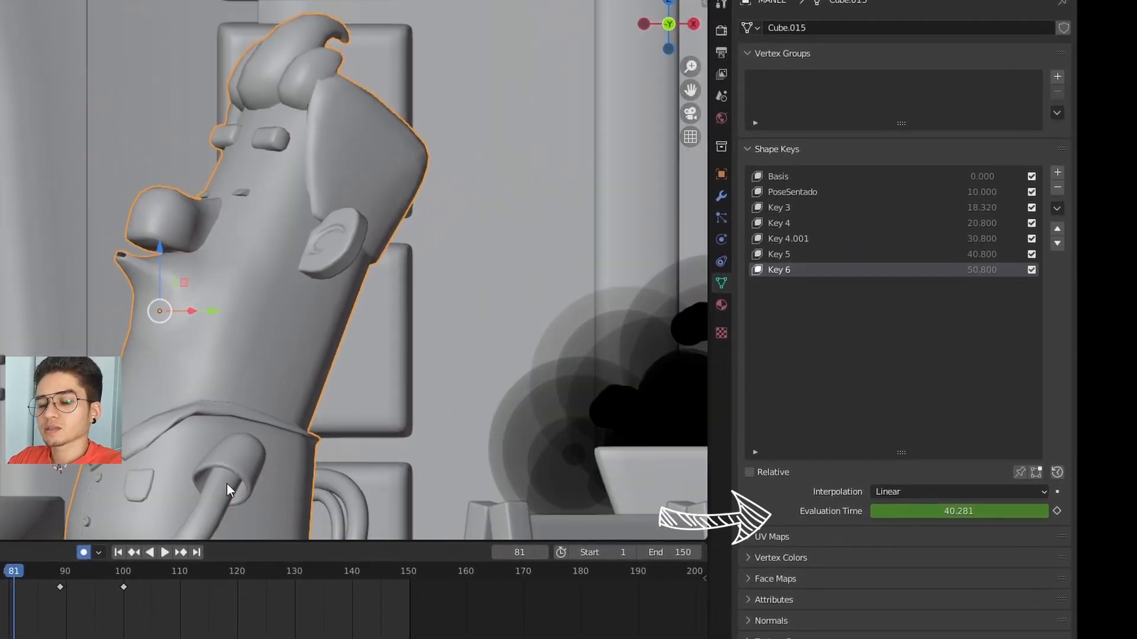
Advance the animation to frame 110 and keyframe a new Evaluation Time for the character there
{"action": "key", "text": "space"}
{"action": "key", "text": "space"}
{"action": "left_click", "coordinate": [957, 516]}
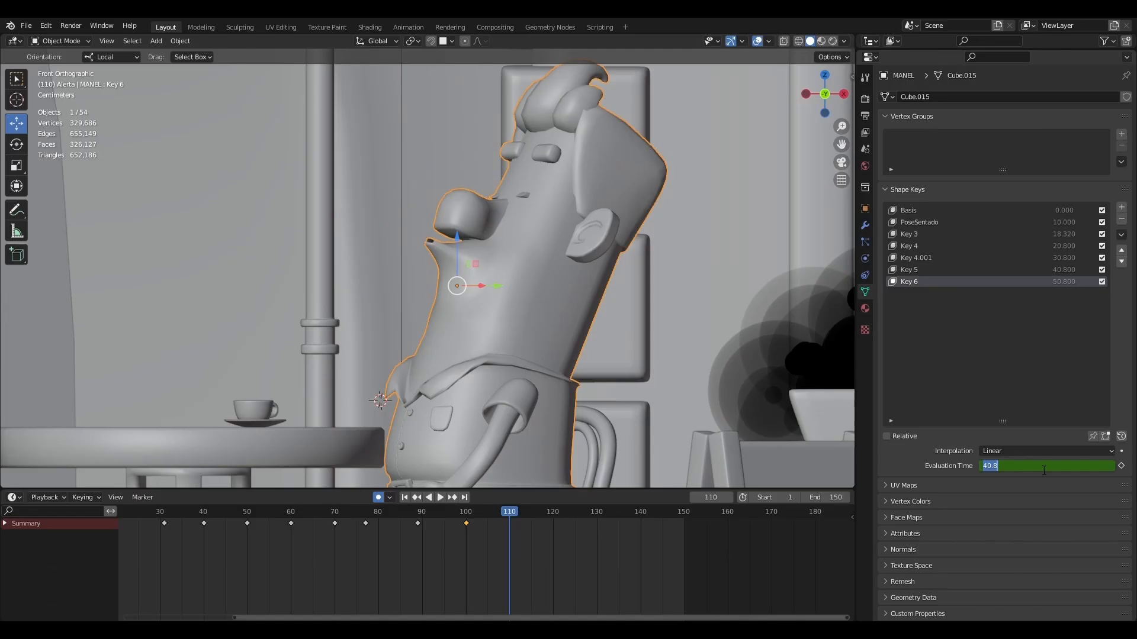
{"action": "key", "text": "Return"}
{"action": "key", "text": "i"}
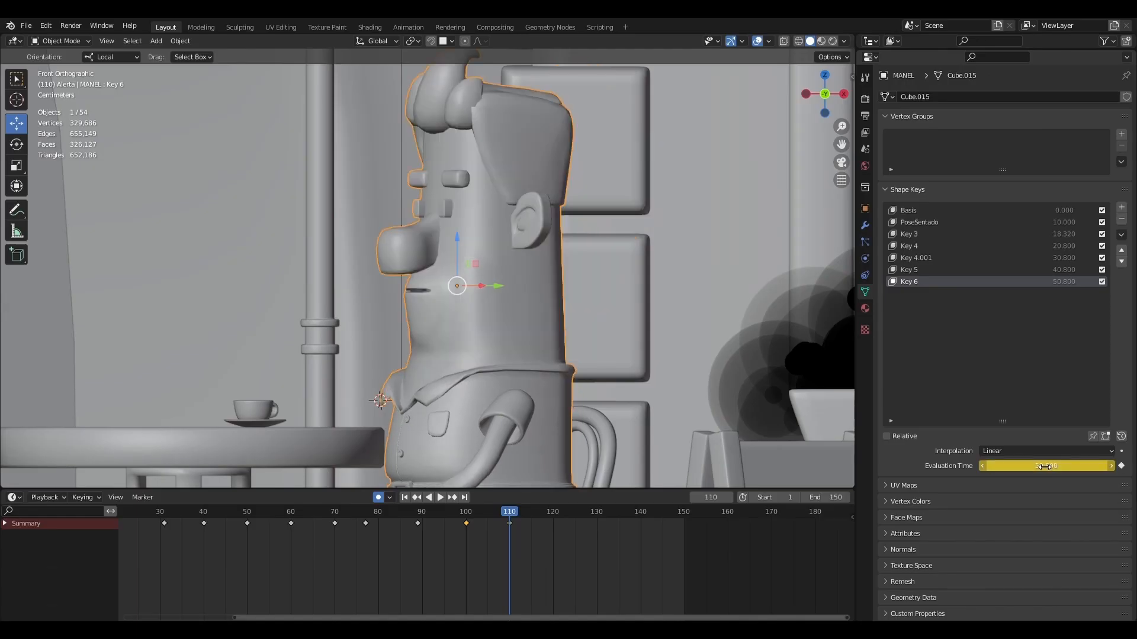
Duplicate the Evaluation Time keyframe from frame 40 to about frame 120
{"action": "left_click_drag", "start_coordinate": [517, 517], "coordinate": [203, 538]}
{"action": "key", "text": "space"}
{"action": "left_click", "coordinate": [205, 524]}
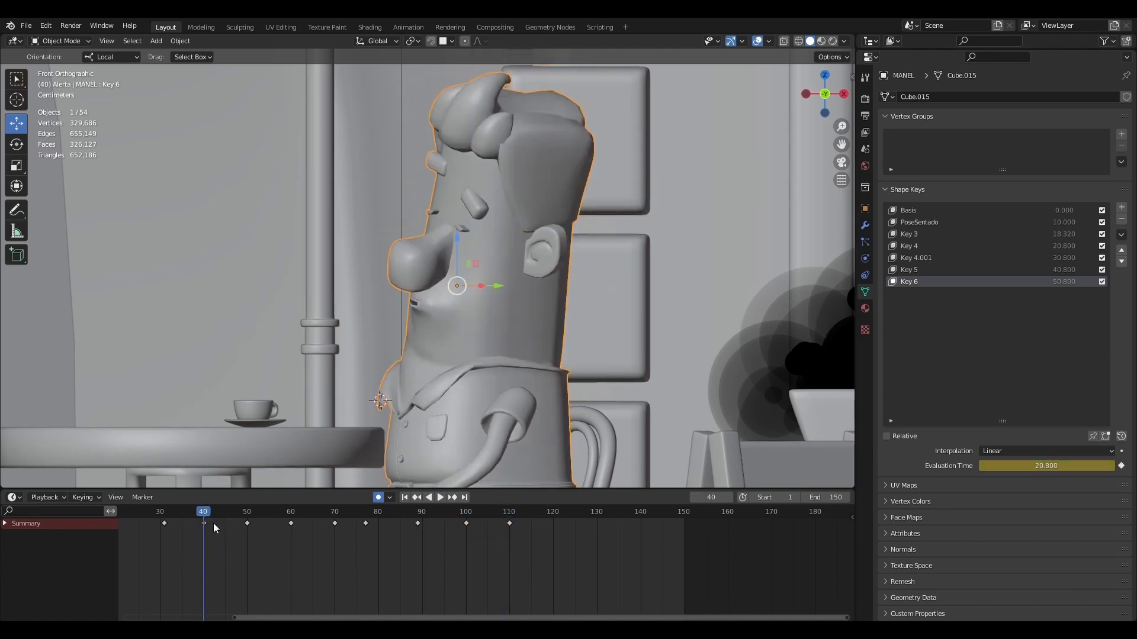
{"action": "right_click", "coordinate": [213, 523]}
{"action": "left_click", "coordinate": [166, 511]}
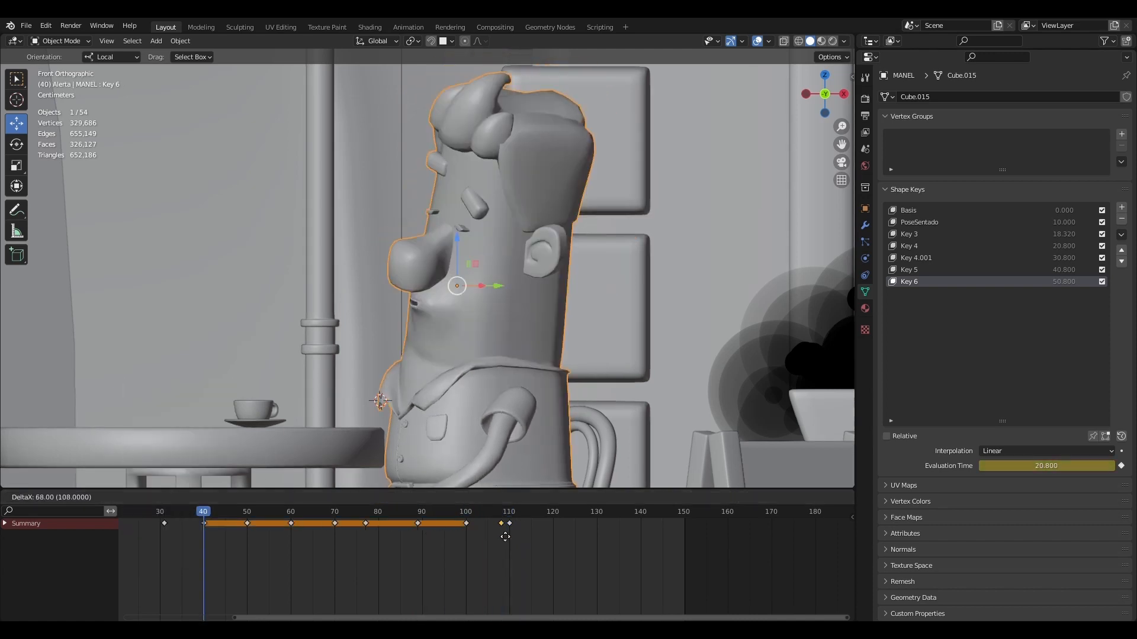
{"action": "left_click", "coordinate": [516, 543]}
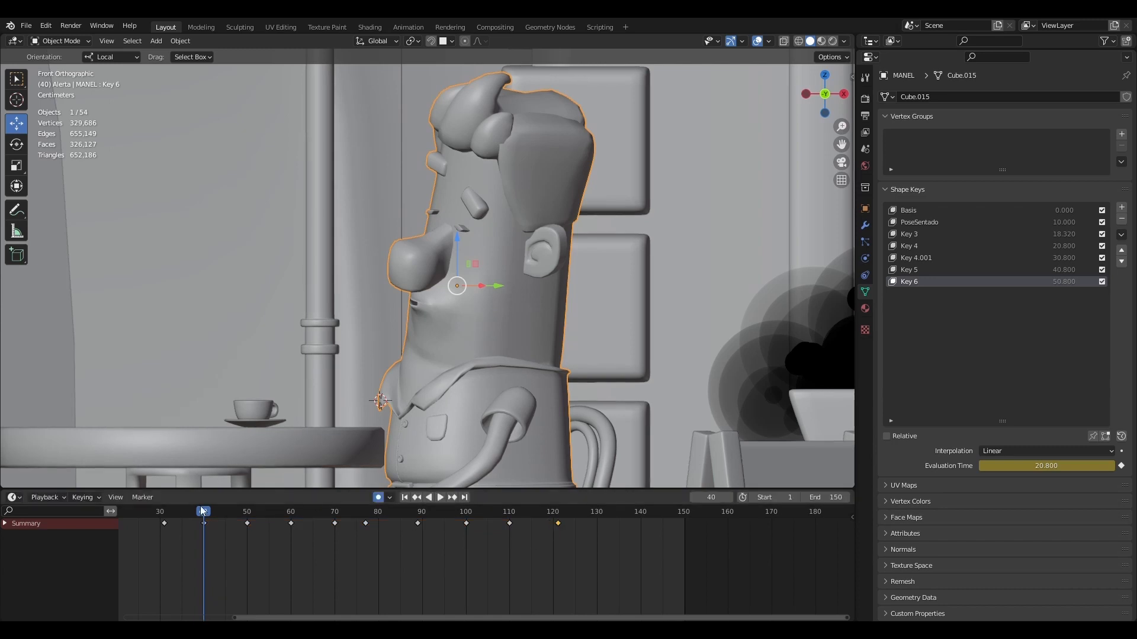
{"action": "mouse_move", "coordinate": [202, 511]}
{"action": "left_mouse_down"}
{"action": "mouse_move", "coordinate": [418, 535]}
{"action": "mouse_move", "coordinate": [551, 532]}
{"action": "mouse_move", "coordinate": [538, 535]}
{"action": "mouse_move", "coordinate": [523, 514]}
{"action": "mouse_move", "coordinate": [507, 521]}
{"action": "mouse_move", "coordinate": [614, 522]}
{"action": "mouse_move", "coordinate": [604, 519]}
{"action": "mouse_move", "coordinate": [512, 521]}
{"action": "mouse_move", "coordinate": [648, 535]}
{"action": "mouse_move", "coordinate": [524, 536]}
{"action": "mouse_move", "coordinate": [644, 549]}
{"action": "mouse_move", "coordinate": [642, 537]}
{"action": "left_mouse_up"}
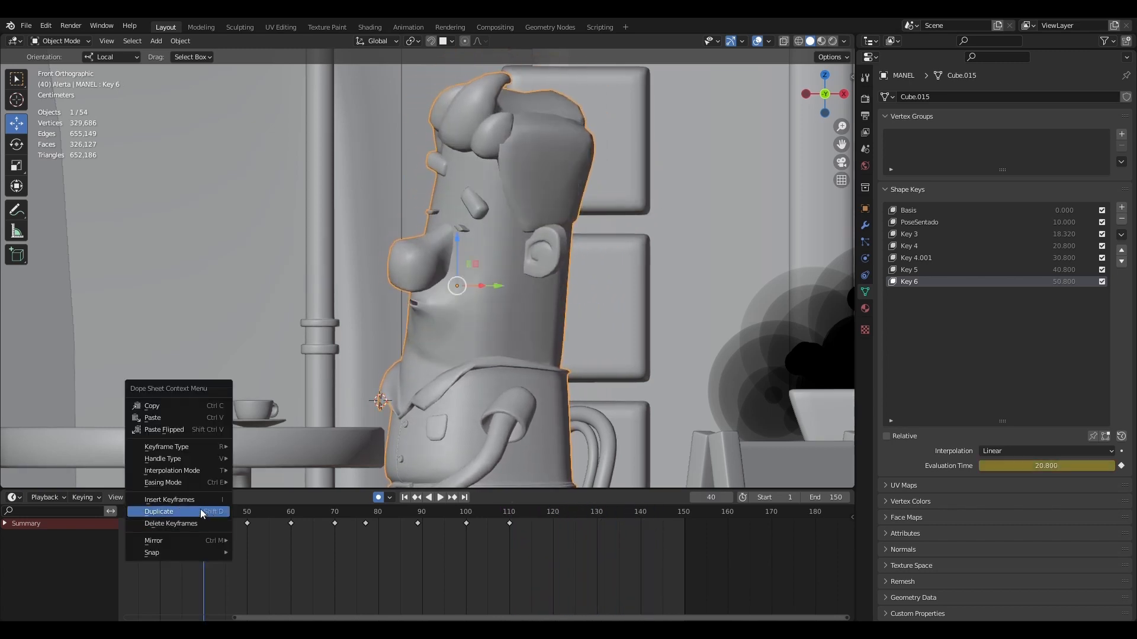
{"action": "left_click", "coordinate": [202, 512]}
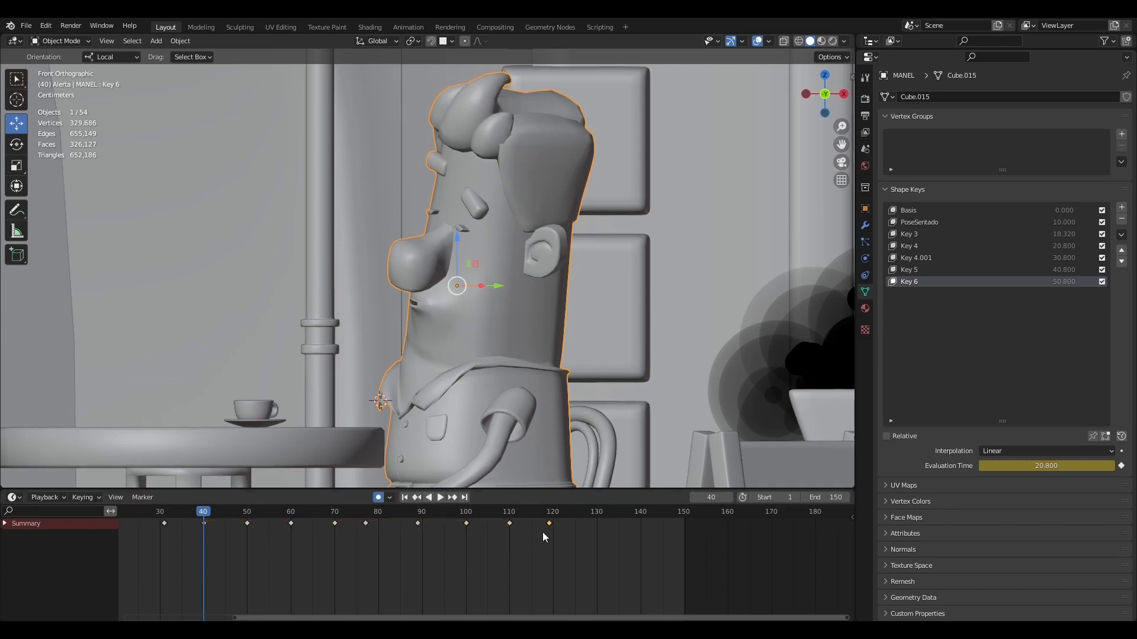
On frame 141, create a new shape from the mix, with Evaluation Time keyframed at 60.800
{"action": "left_click_drag", "start_coordinate": [220, 520], "coordinate": [467, 535]}
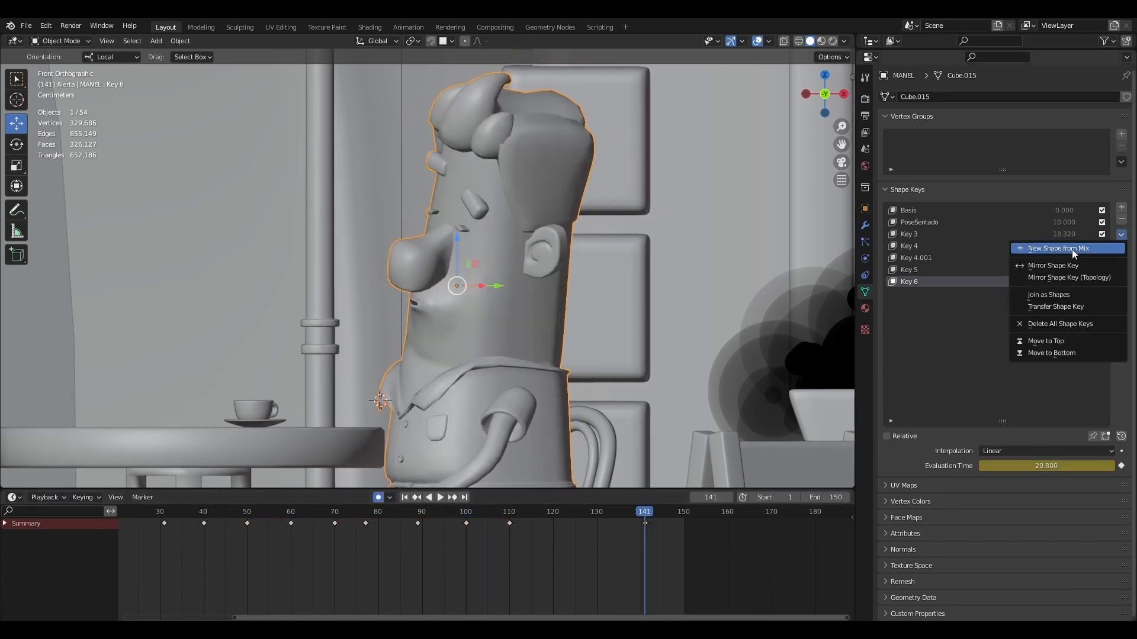
{"action": "left_click", "coordinate": [1074, 251]}
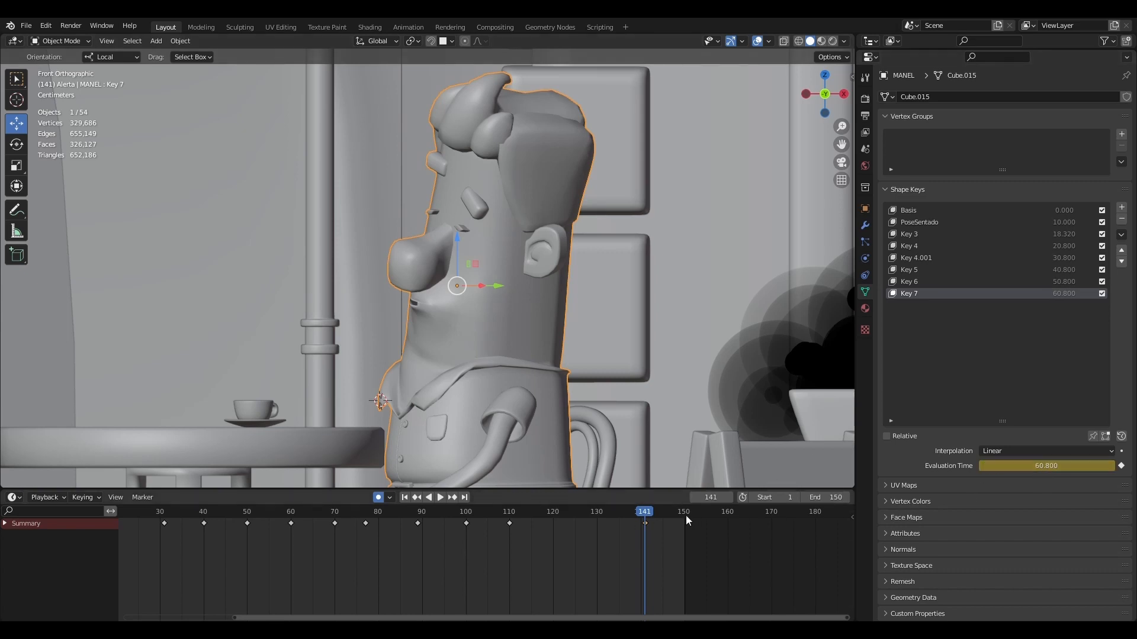
{"action": "left_click_drag", "start_coordinate": [580, 524], "coordinate": [642, 531]}
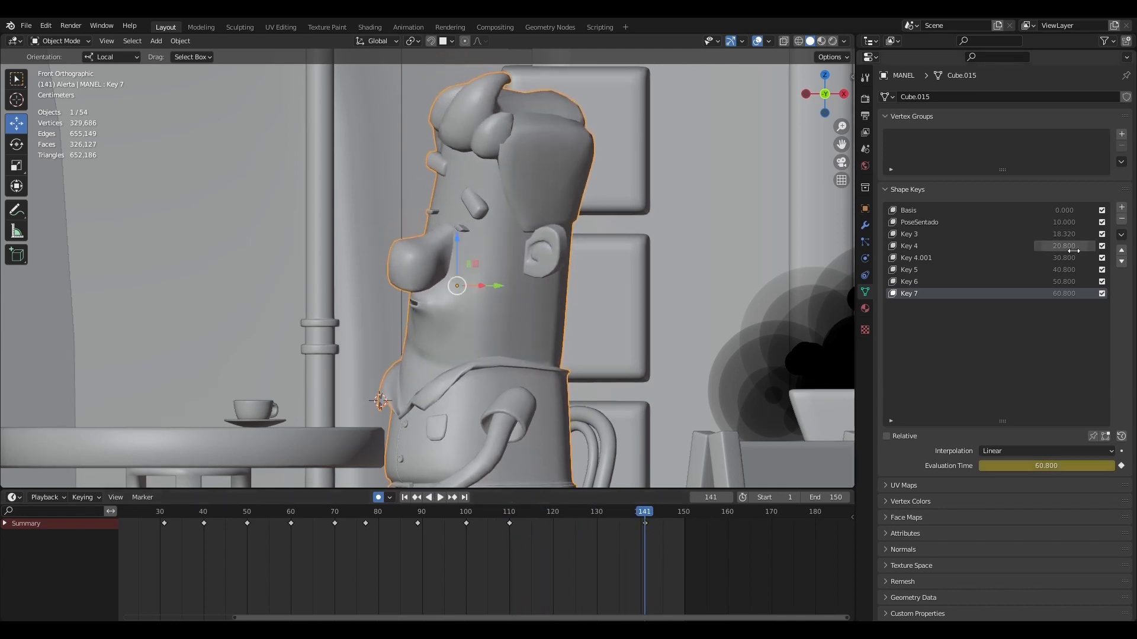
{"action": "left_click_drag", "start_coordinate": [669, 515], "coordinate": [643, 534]}
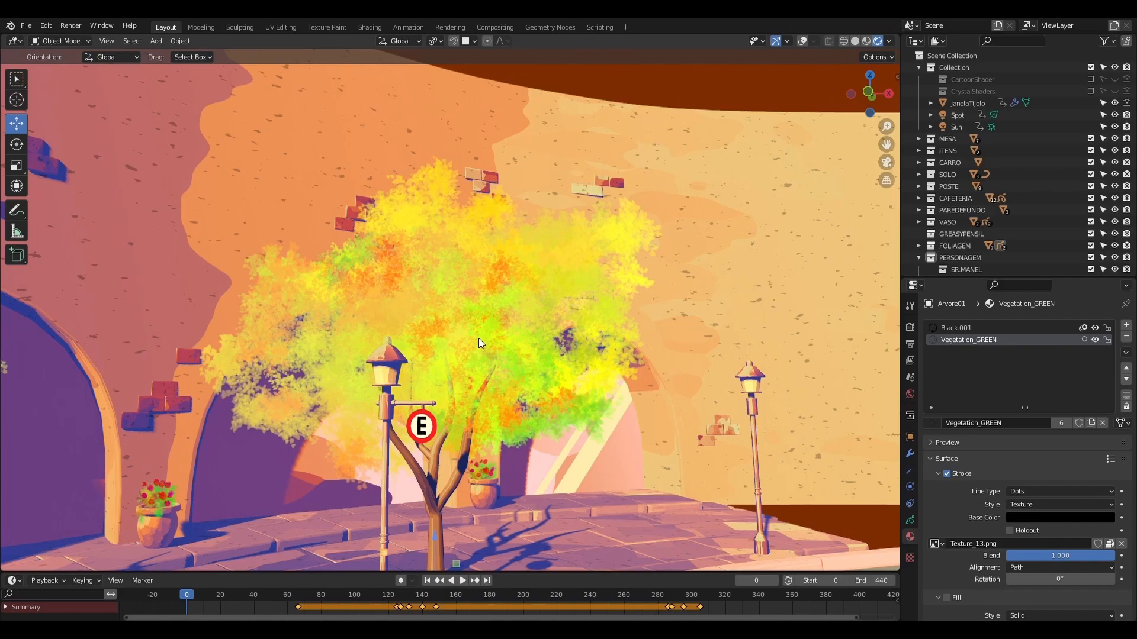
Inspect the Arvore01 tree's grease pencil foliage strokes in Edit Mode, toggling the viewport overlays
{"action": "key", "text": "Tab"}
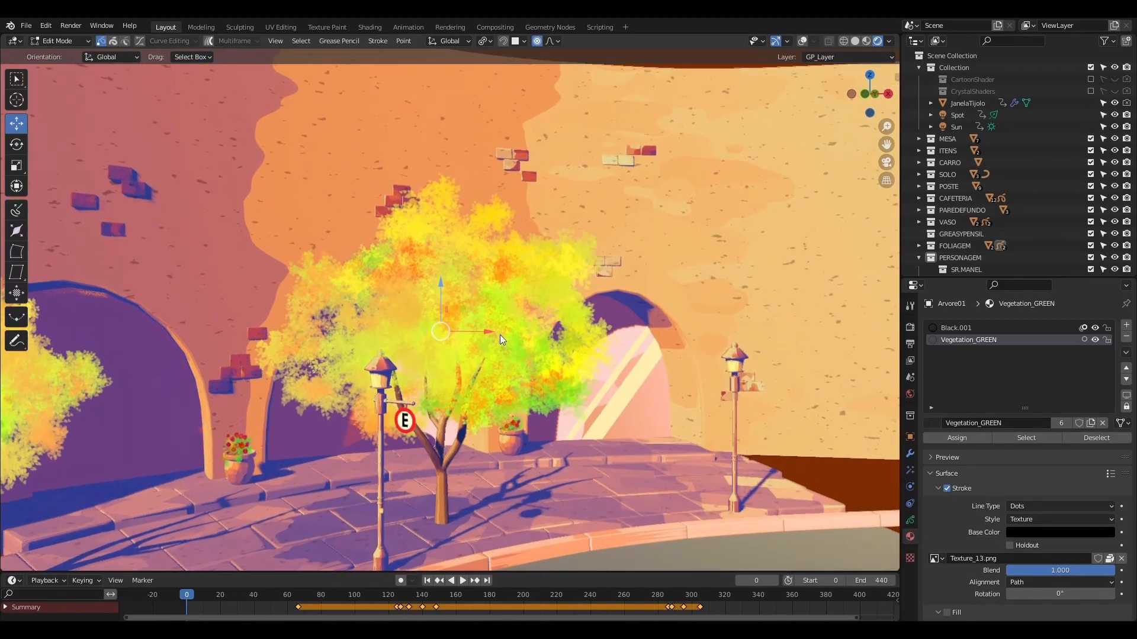
{"action": "left_click", "coordinate": [802, 42]}
{"action": "mouse_move", "coordinate": [506, 367]}
{"action": "middle_mouse_down"}
{"action": "mouse_move", "coordinate": [509, 343]}
{"action": "mouse_move", "coordinate": [555, 347]}
{"action": "mouse_move", "coordinate": [544, 356]}
{"action": "middle_mouse_up"}
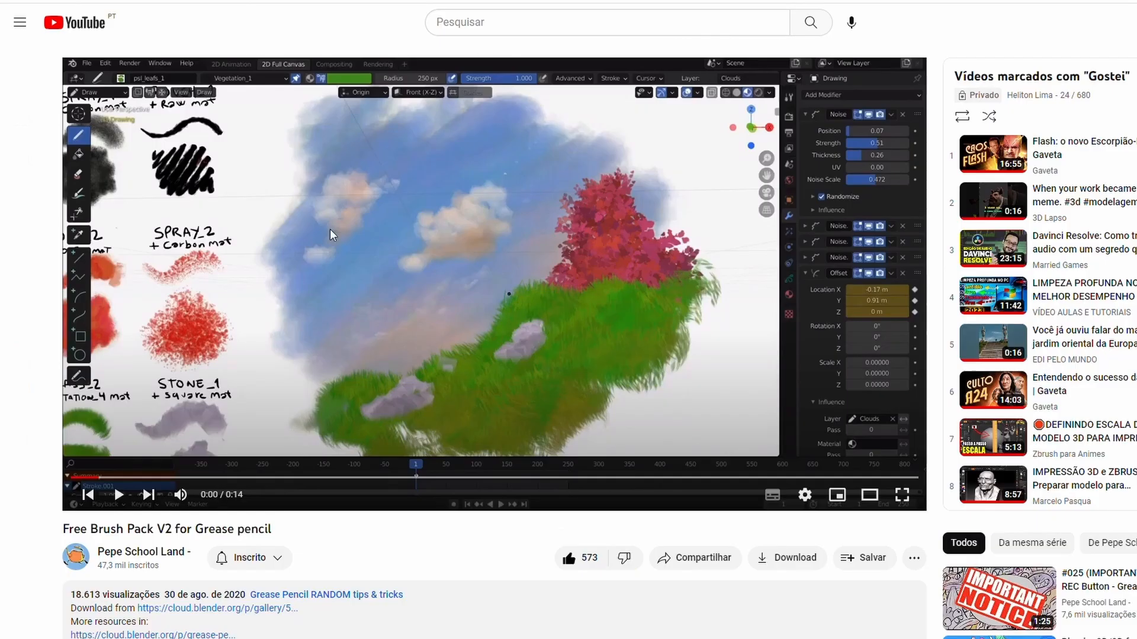
Switch to the browser and open the Brush Pack V2 download page from the YouTube video's description
{"action": "scroll", "coordinate": [181, 286], "scroll_direction": "down", "scroll_amount": 2}
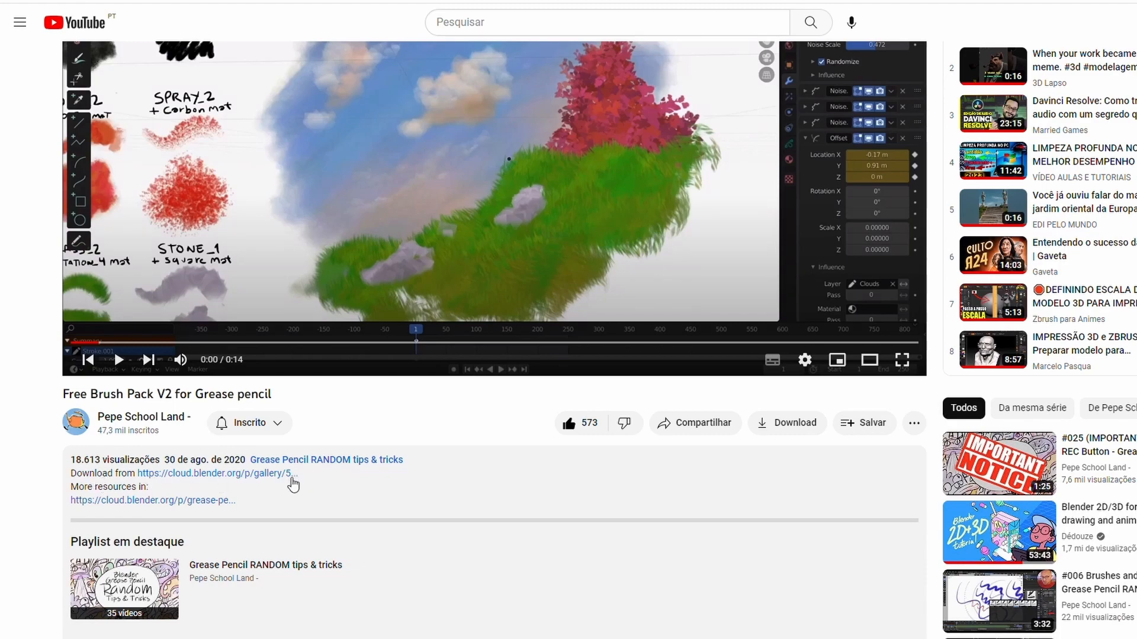
{"action": "left_click", "coordinate": [292, 482]}
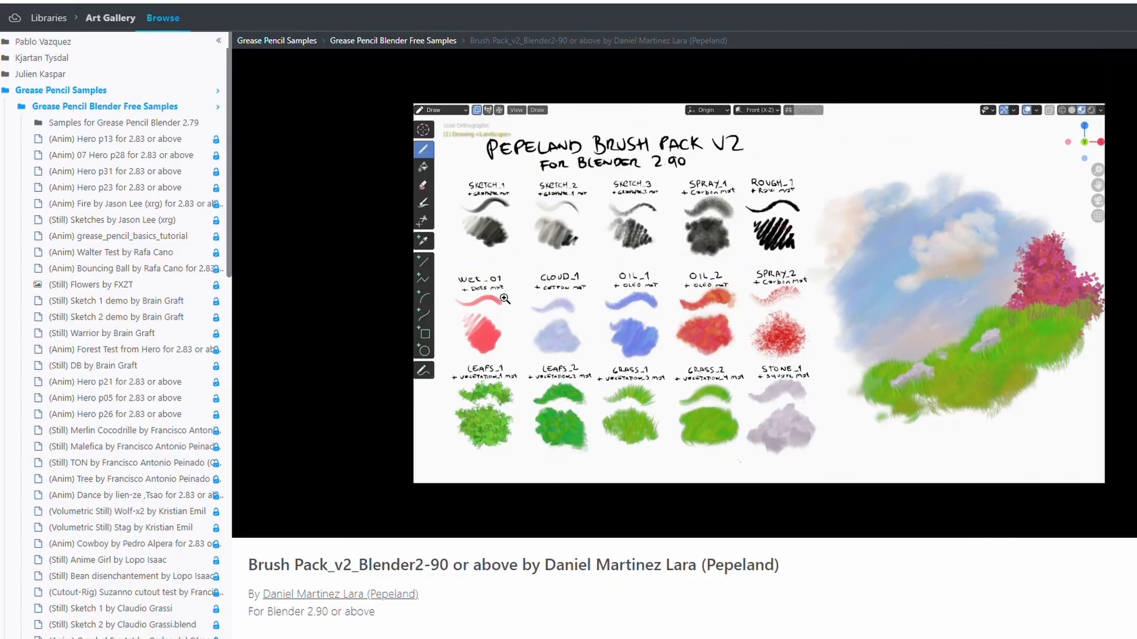
{"action": "scroll", "coordinate": [504, 299], "scroll_direction": "down", "scroll_amount": 5}
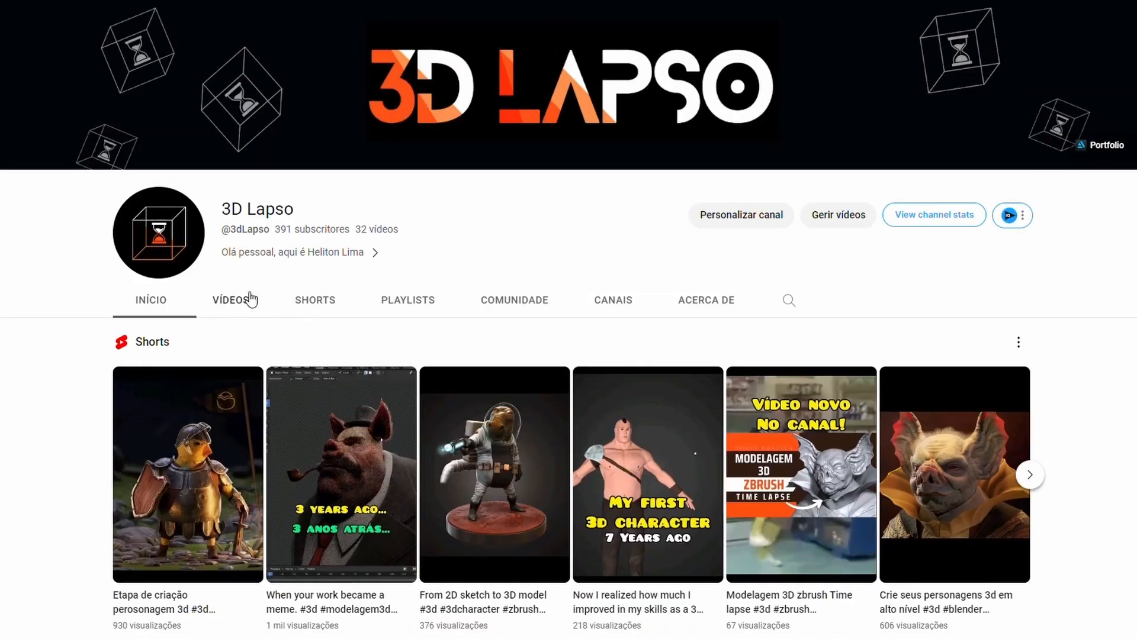
Browse the 3D Lapso YouTube channel and read through its published comments
{"action": "left_click", "coordinate": [230, 229]}
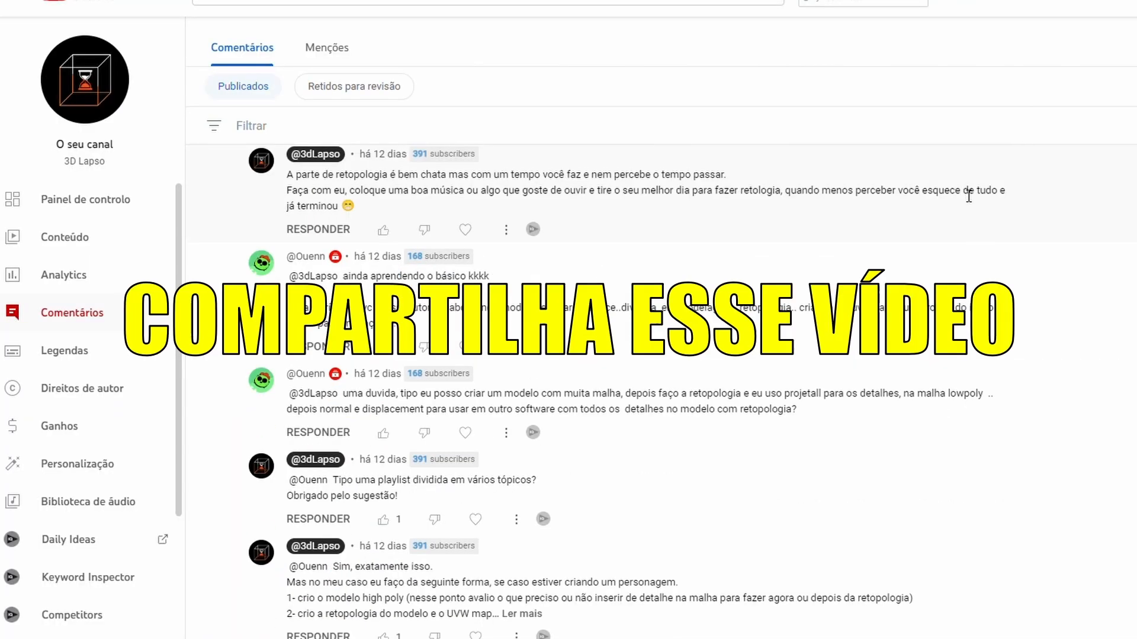
{"action": "scroll", "coordinate": [969, 195], "scroll_direction": "down", "scroll_amount": 20}
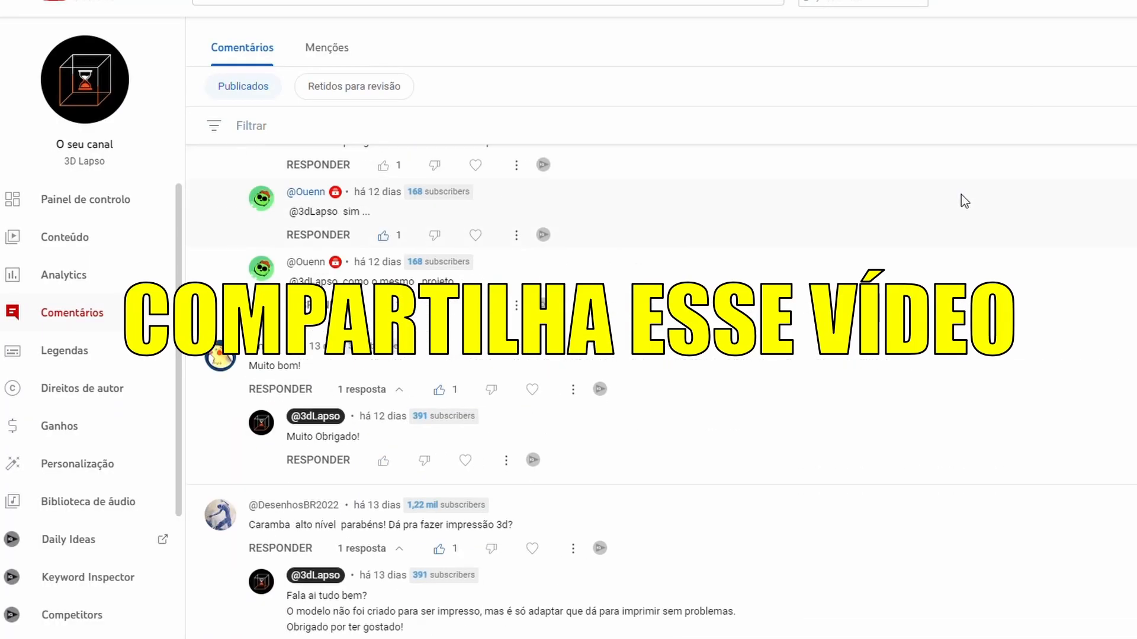
{"action": "scroll", "coordinate": [865, 436], "scroll_direction": "down", "scroll_amount": 5}
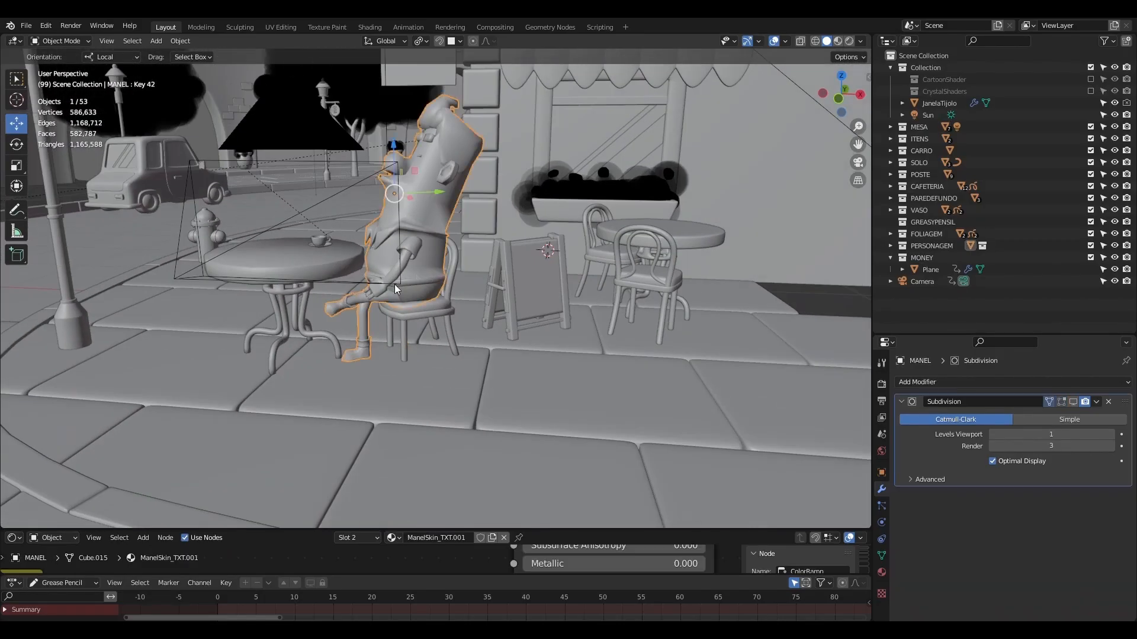
Switch to Blender and isolate the seated character, chair, table, cup and saucer in local view, seen from the front
{"action": "left_click", "coordinate": [367, 287]}
{"action": "left_click", "coordinate": [482, 325], "text": "shift"}
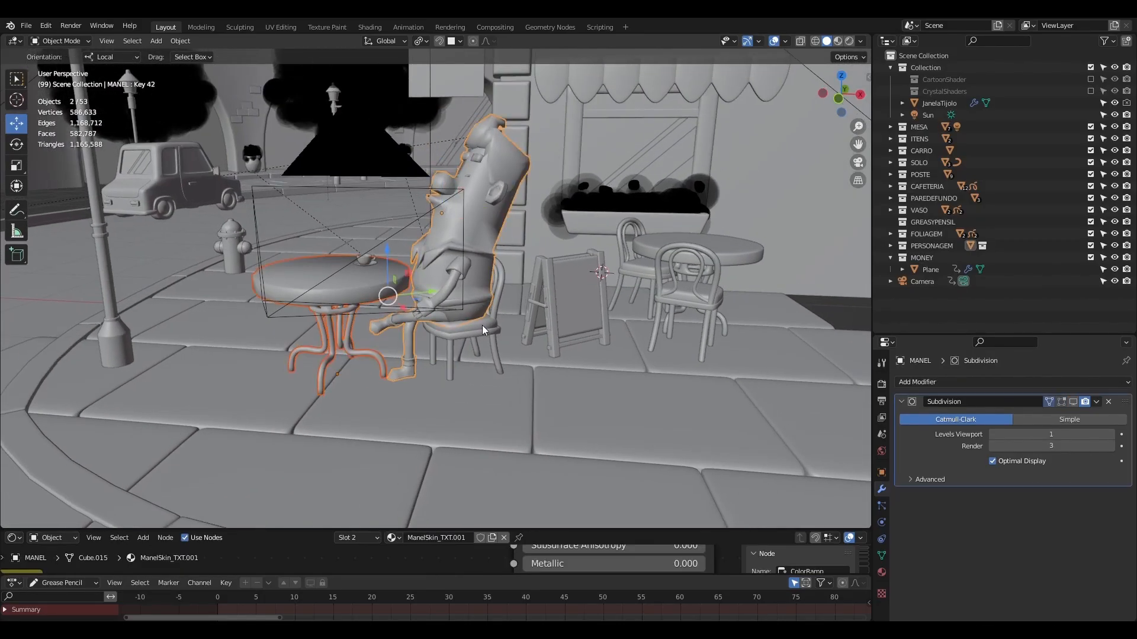
{"action": "left_click", "coordinate": [364, 261], "text": "shift"}
{"action": "key", "text": "KP_Divide"}
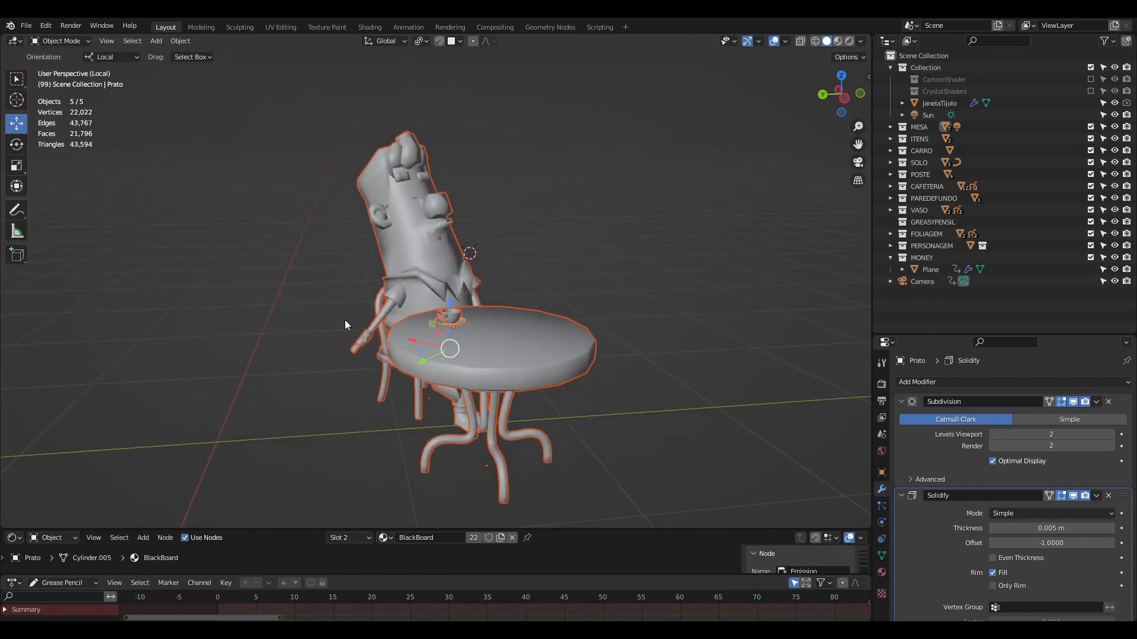
{"action": "middle_click_drag", "start_coordinate": [344, 325], "coordinate": [325, 302]}
{"action": "key", "text": "KP_1"}
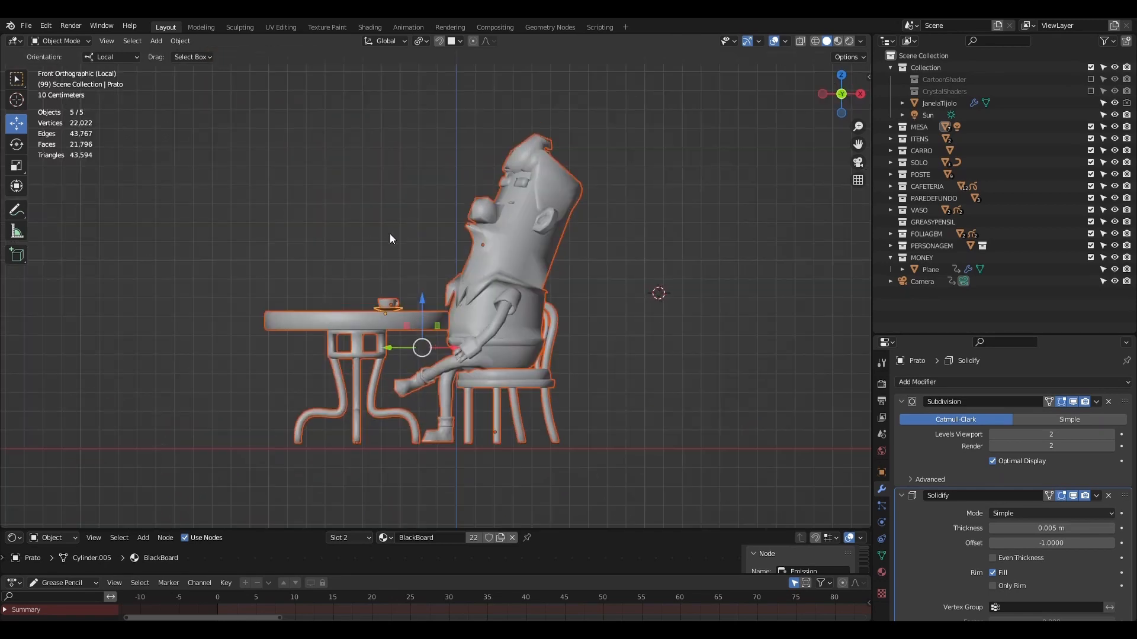
Deselect everything and add a text object to the isolated scene in top view
{"action": "key", "text": "KP_7"}
{"action": "key", "text": "alt+a"}
{"action": "key", "text": "shift+a"}
{"action": "mouse_move", "coordinate": [374, 207]}
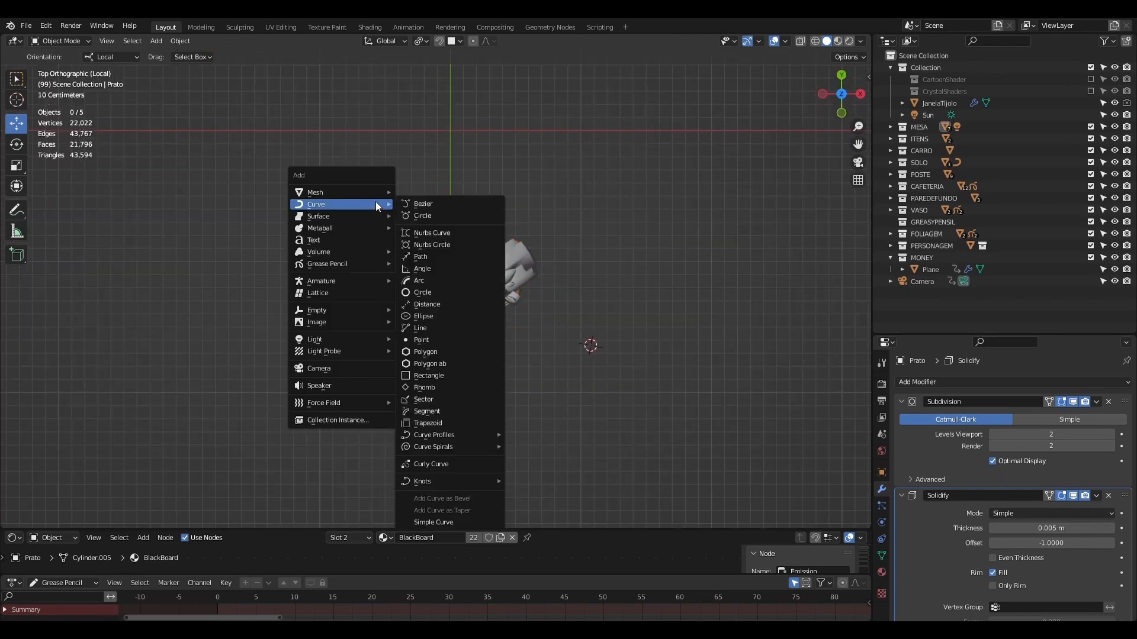
{"action": "left_click", "coordinate": [313, 240]}
{"action": "scroll", "coordinate": [425, 295], "scroll_direction": "down", "scroll_amount": 3}
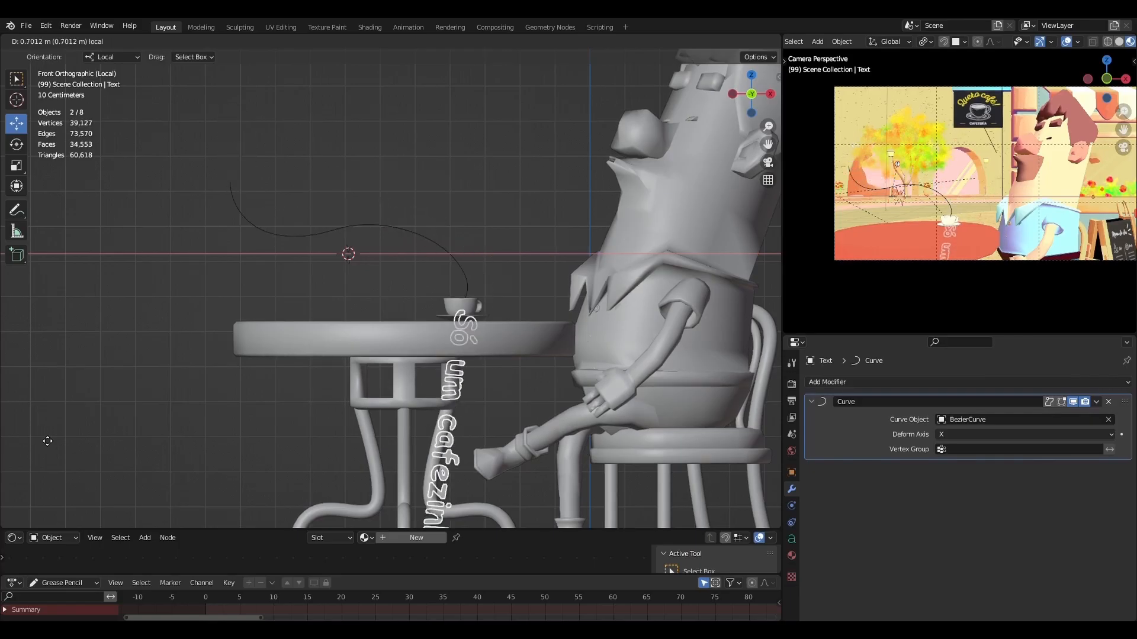
Move the curve-deformed text about 0.7 m, show its object properties and enlarge the lower editor area
{"action": "left_click", "coordinate": [47, 441]}
{"action": "left_click", "coordinate": [791, 472]}
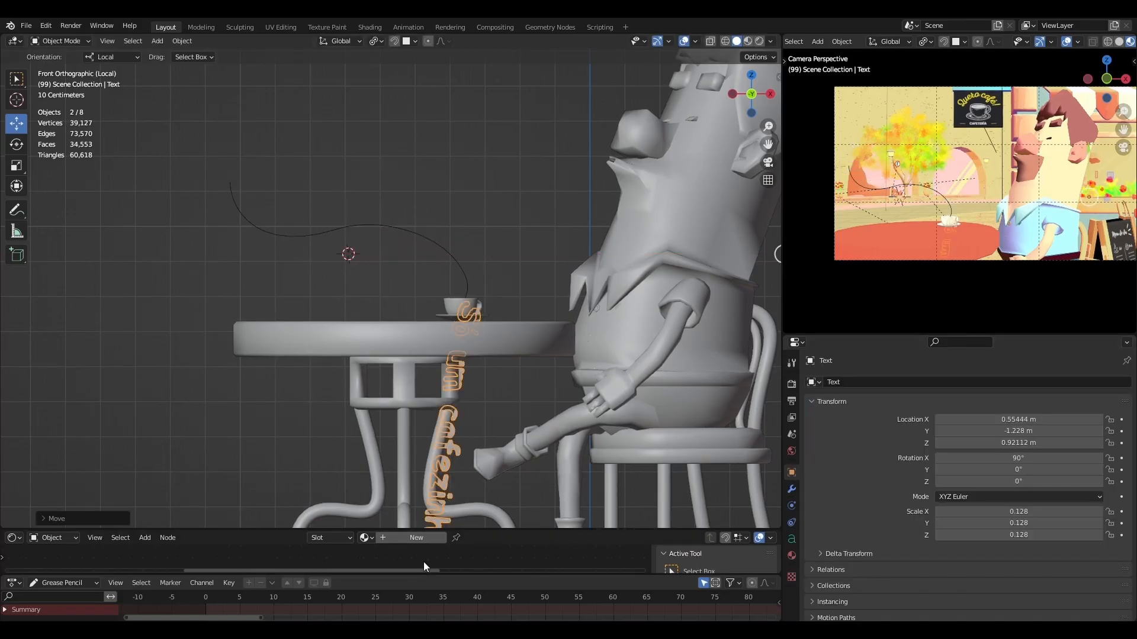
{"action": "left_click_drag", "start_coordinate": [456, 529], "coordinate": [456, 463]}
{"action": "left_click", "coordinate": [13, 471]}
{"action": "left_click", "coordinate": [172, 516]}
{"action": "left_click", "coordinate": [187, 486]}
Switch to DaVinci Resolve and play the café animation with its whistling audio from the timeline's start
{"action": "key", "text": "space"}
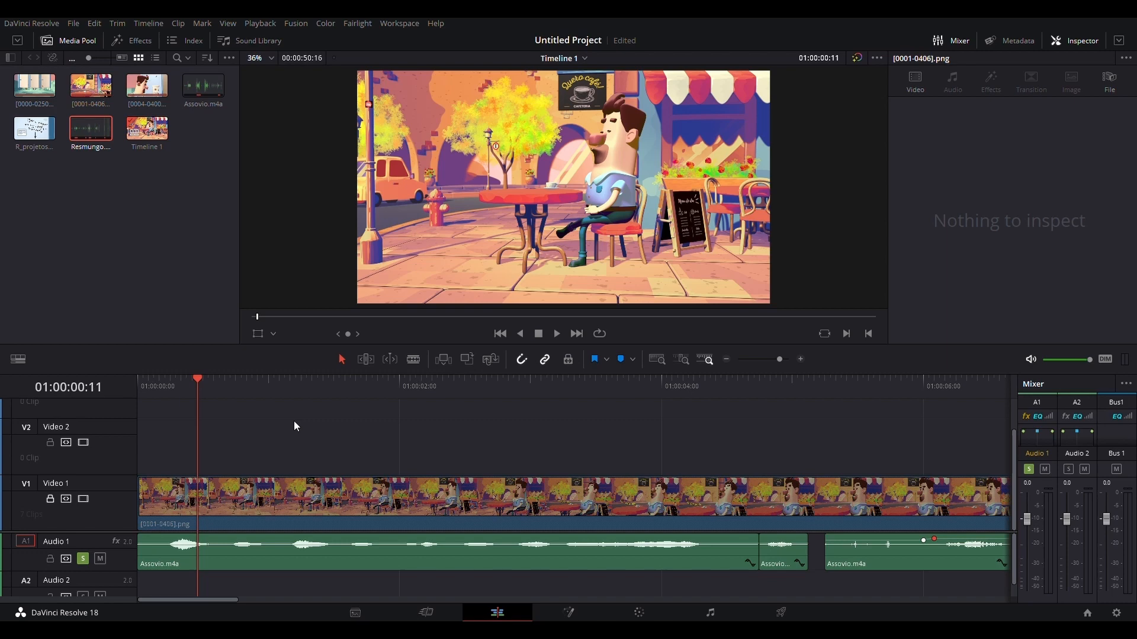
{"action": "key", "text": "Home"}
{"action": "key", "text": "space"}
{"action": "key", "text": "Home"}
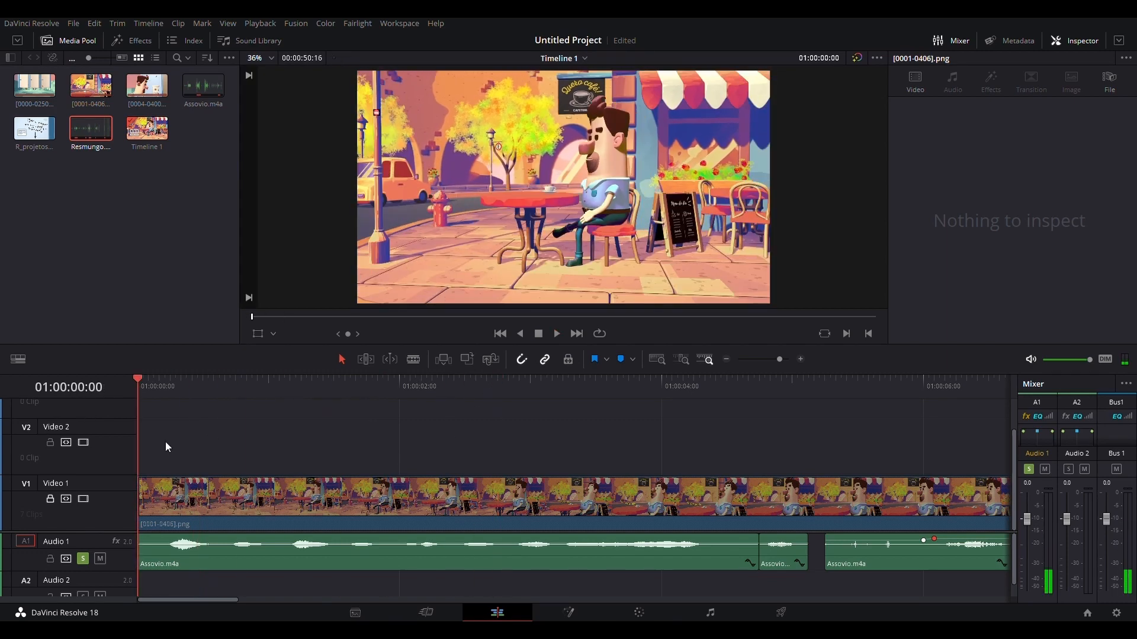
{"action": "key", "text": "space"}
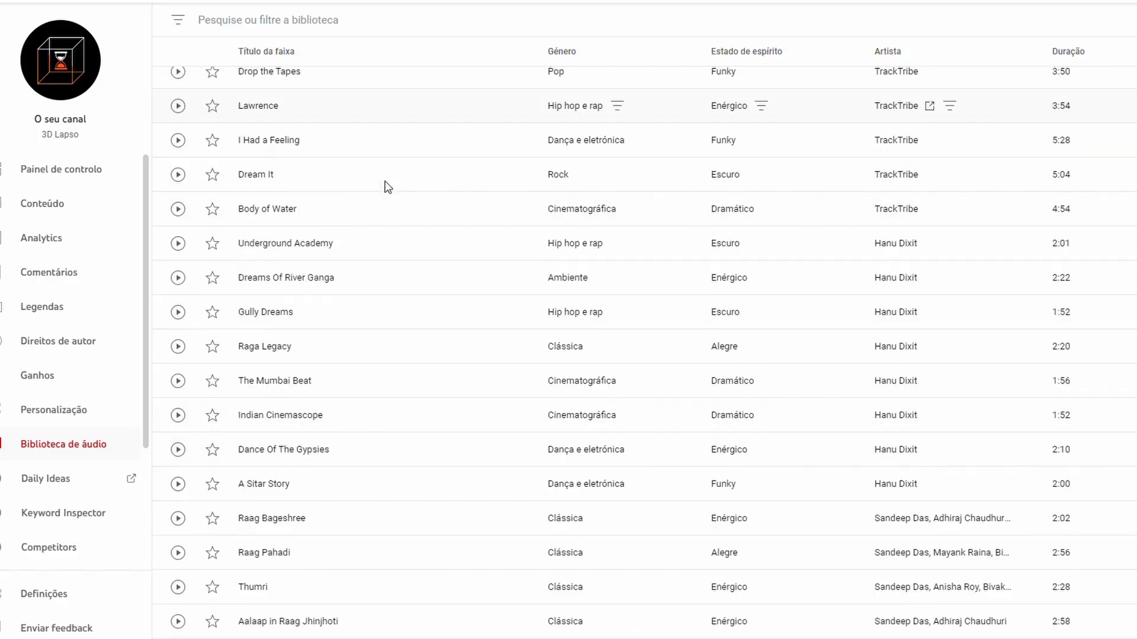
Switch to YouTube Studio's audio library, browse the music tracks and view the sound effects section
{"action": "scroll", "coordinate": [387, 185], "scroll_direction": "down", "scroll_amount": 6}
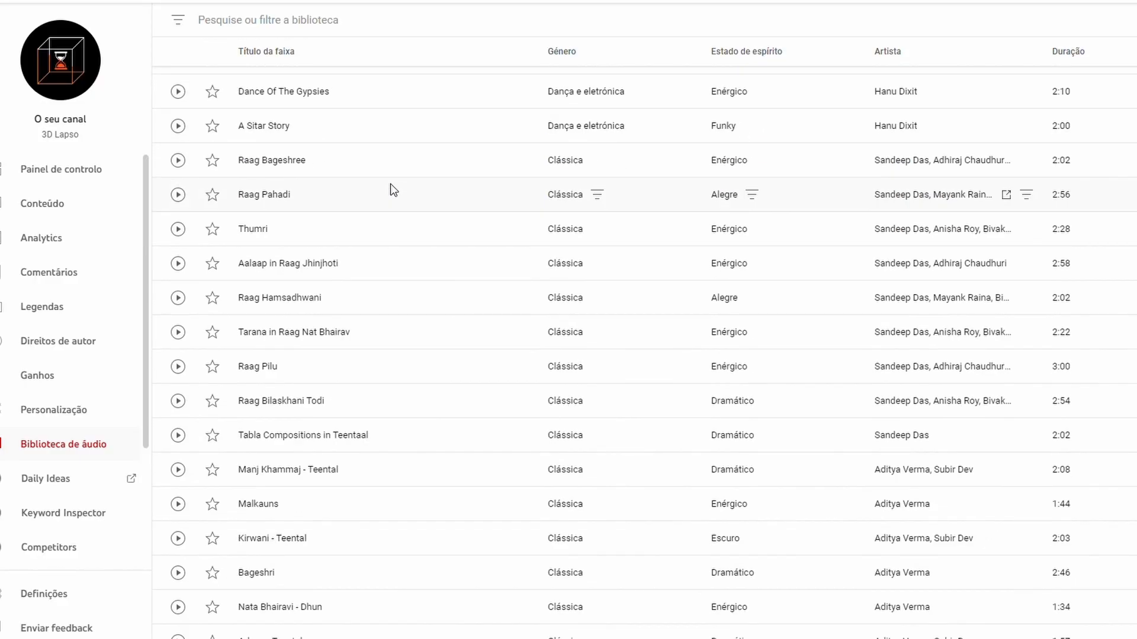
{"action": "scroll", "coordinate": [393, 190], "scroll_direction": "up", "scroll_amount": 3}
{"action": "scroll", "coordinate": [399, 192], "scroll_direction": "up", "scroll_amount": 5}
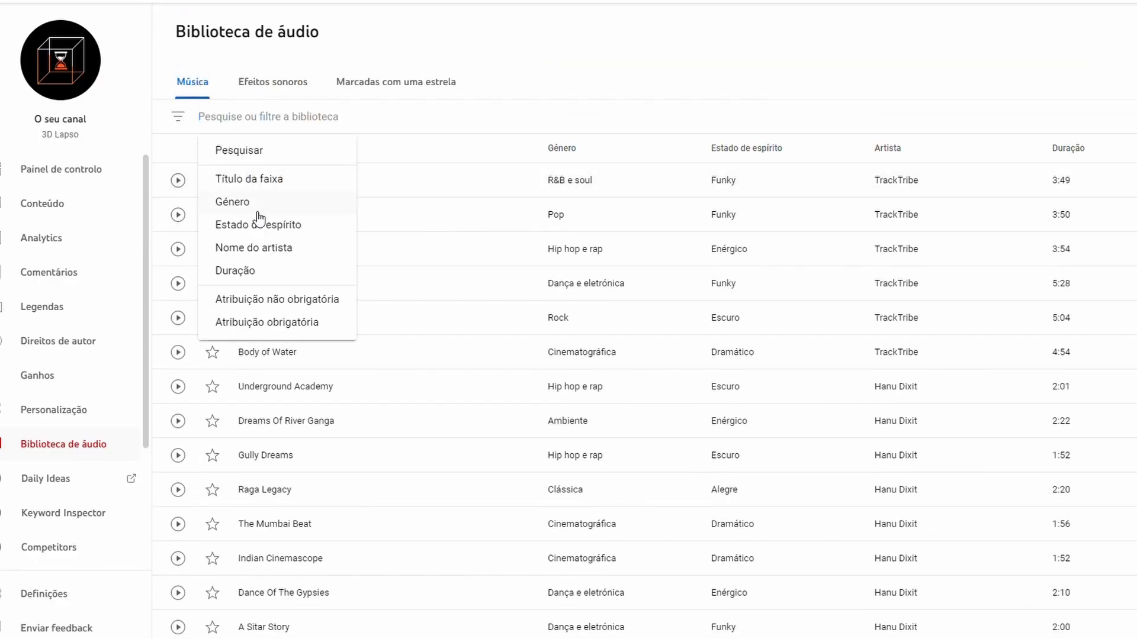
{"action": "left_click", "coordinate": [286, 89]}
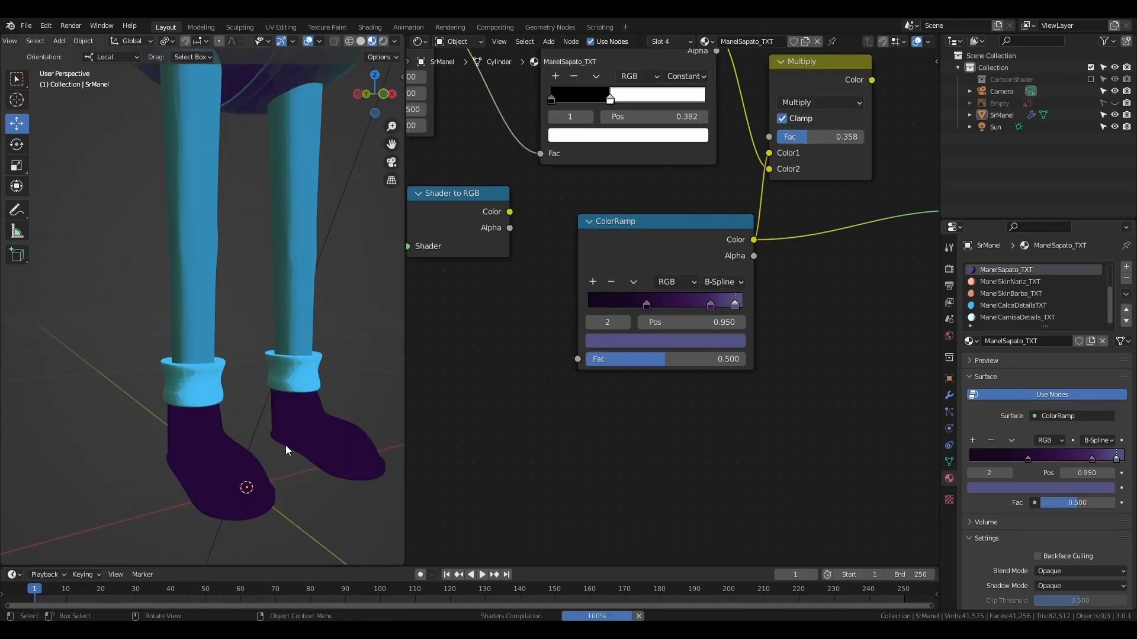
Switch to Blender and edit the color of the 0.950 stop in the ManelSapato_TXT shoe material's ColorRamp
{"action": "left_click", "coordinate": [666, 341]}
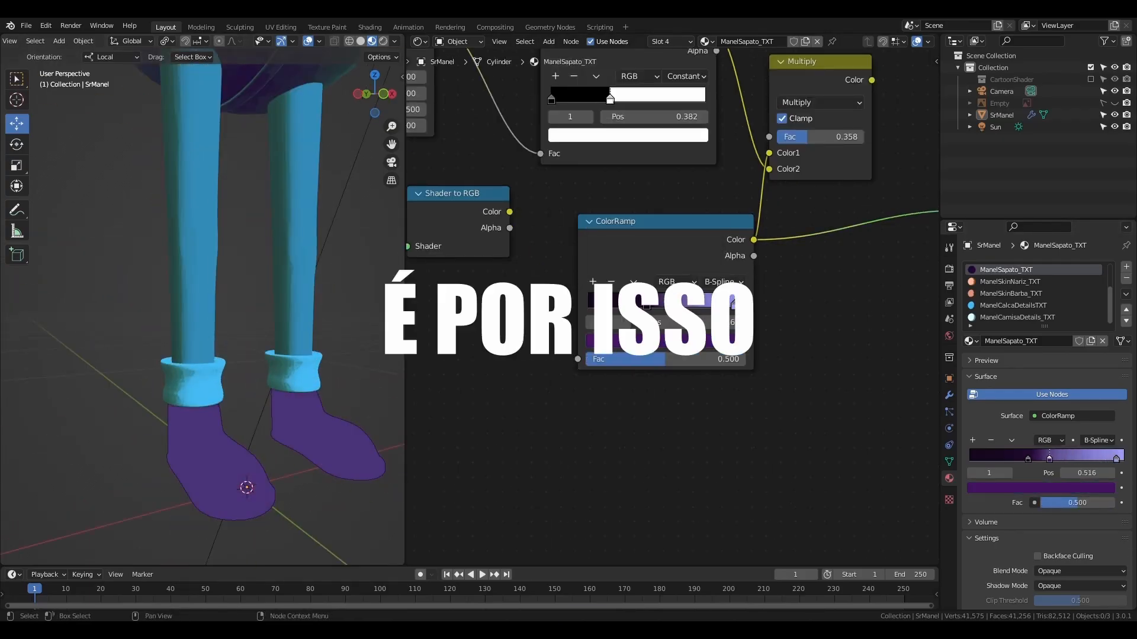